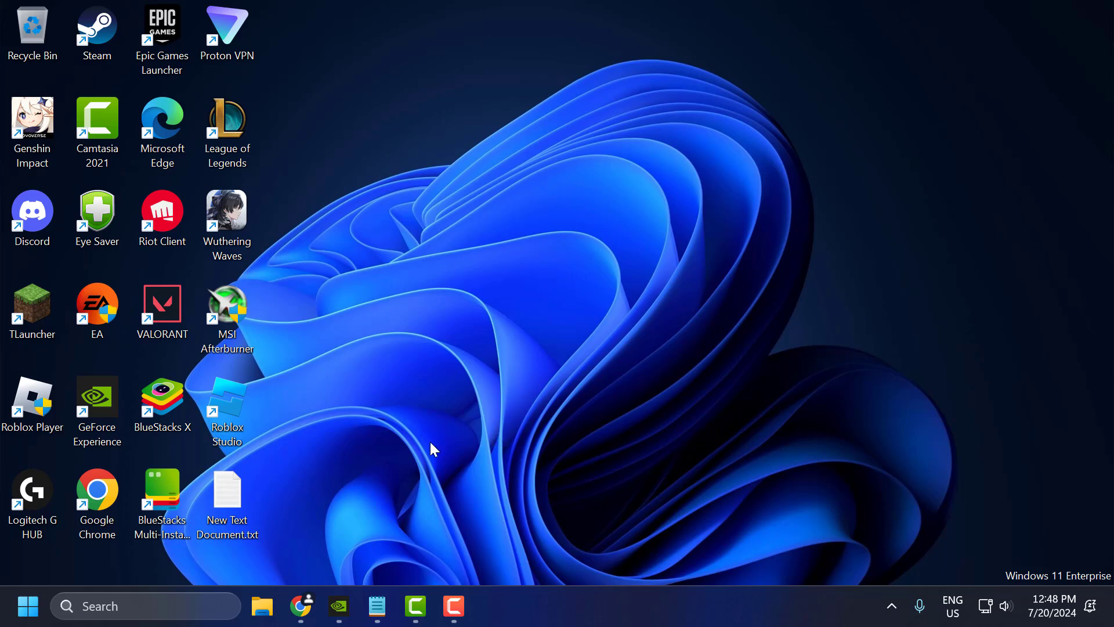
- Check GeForce Experience for driver updates and confirm Game Ready driver 475.14 is current
click(340, 606)
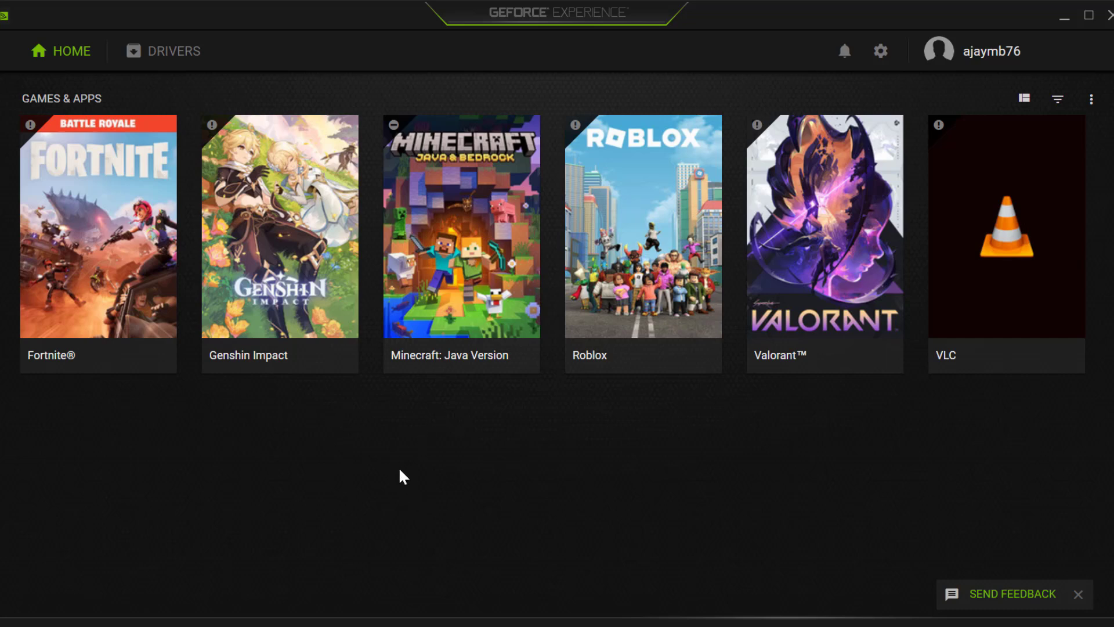
click(142, 58)
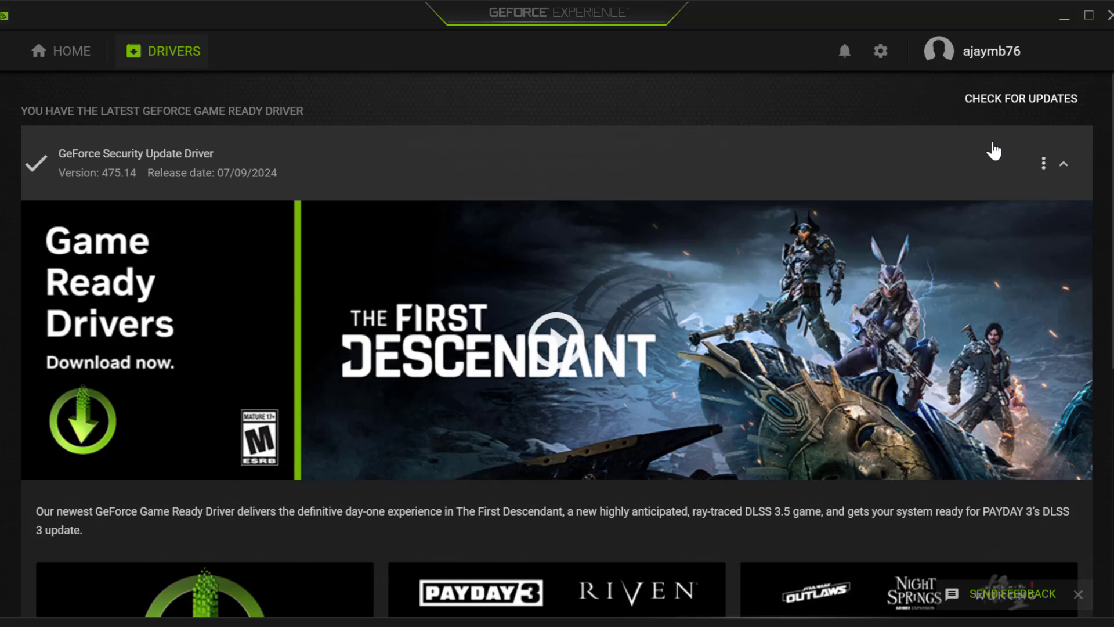
click(1012, 101)
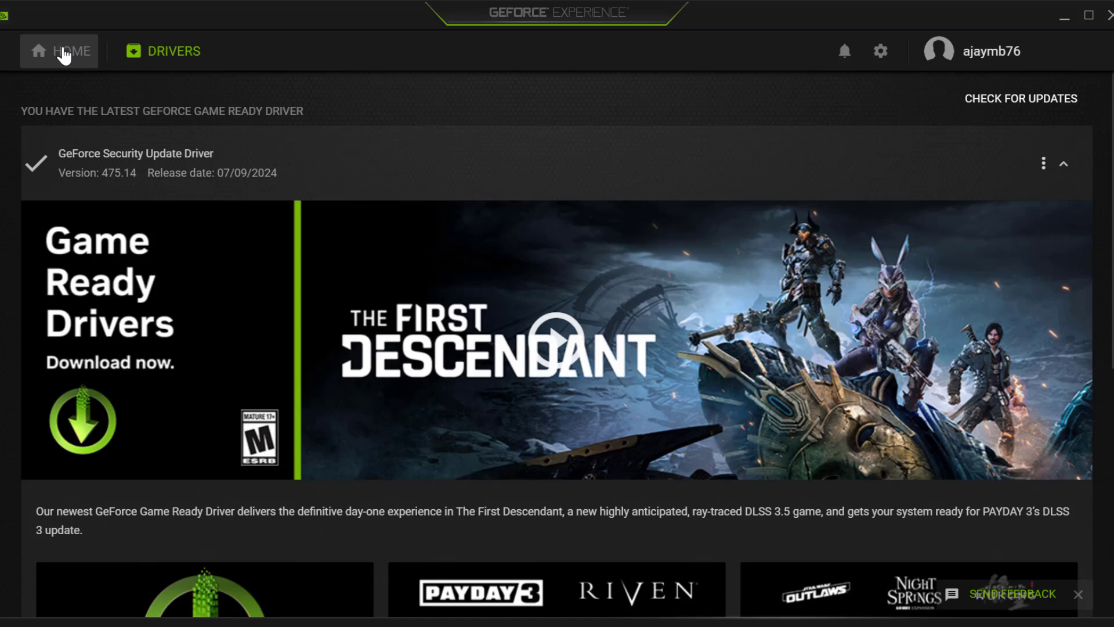
- Open Fortnite's details from the Home list and bring up its custom graphics settings
click(32, 51)
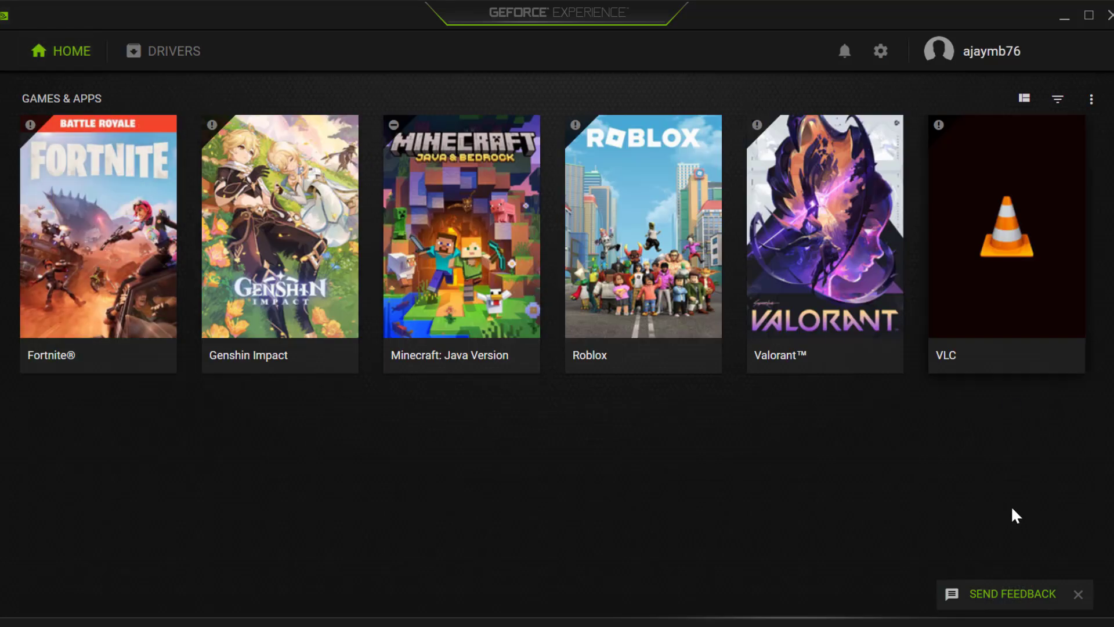
mouse_move(76, 273)
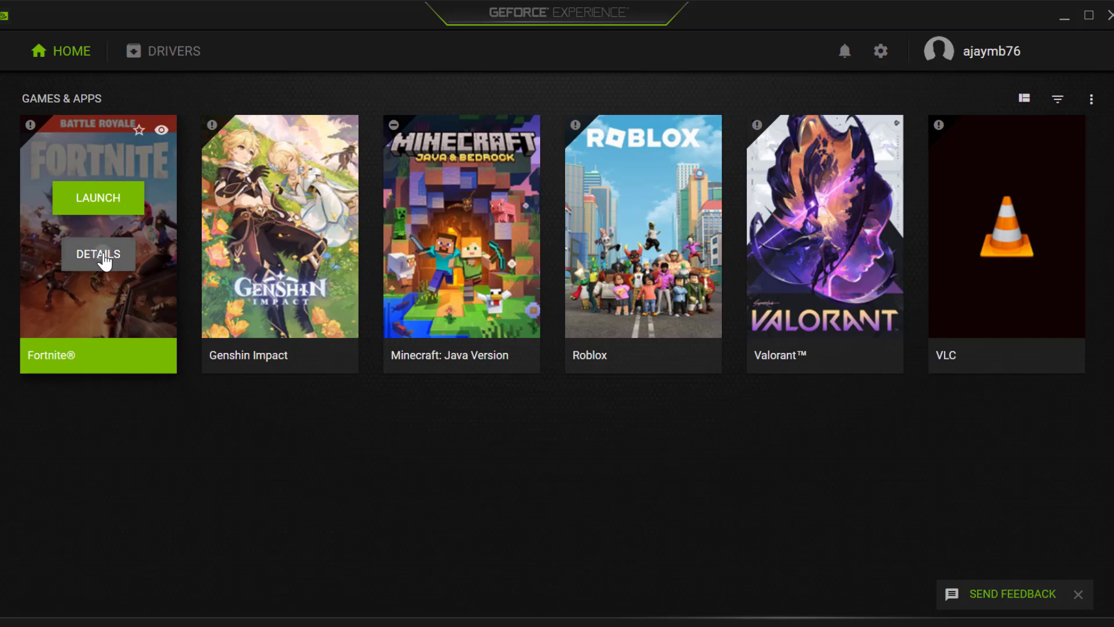
click(103, 257)
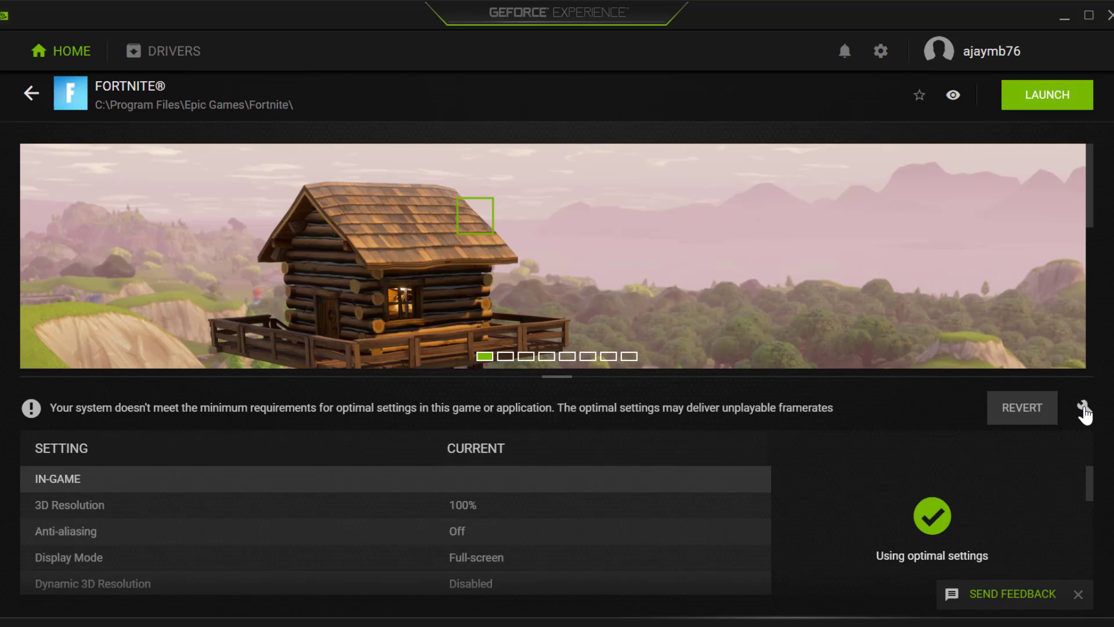
click(1084, 409)
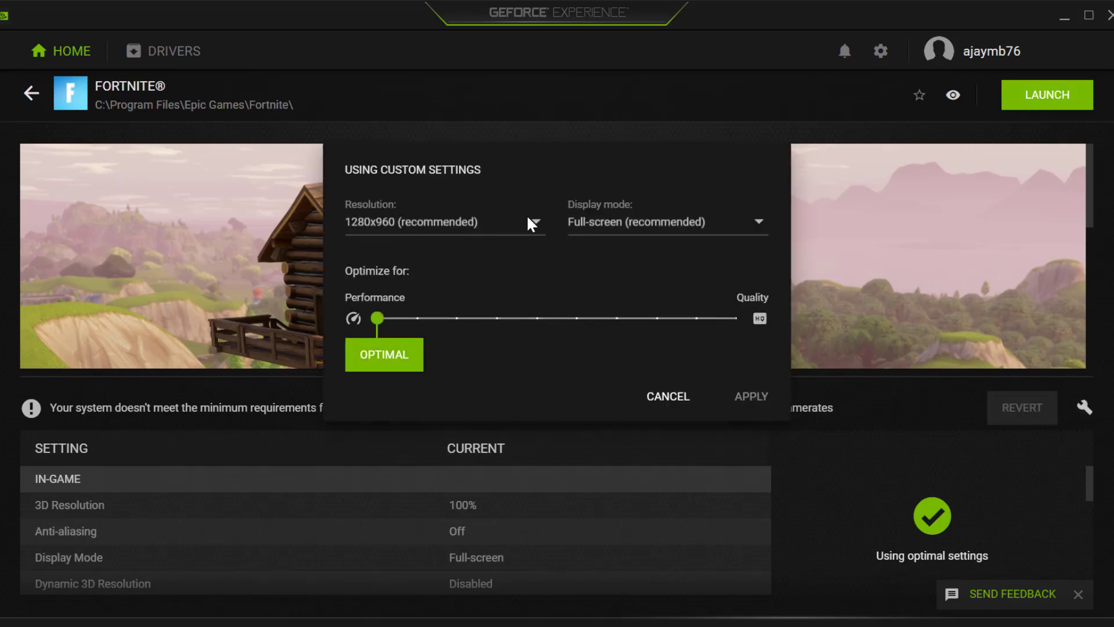
- Try 1280x960 full-screen and the quality slider, then cancel and go back to the games list
click(517, 231)
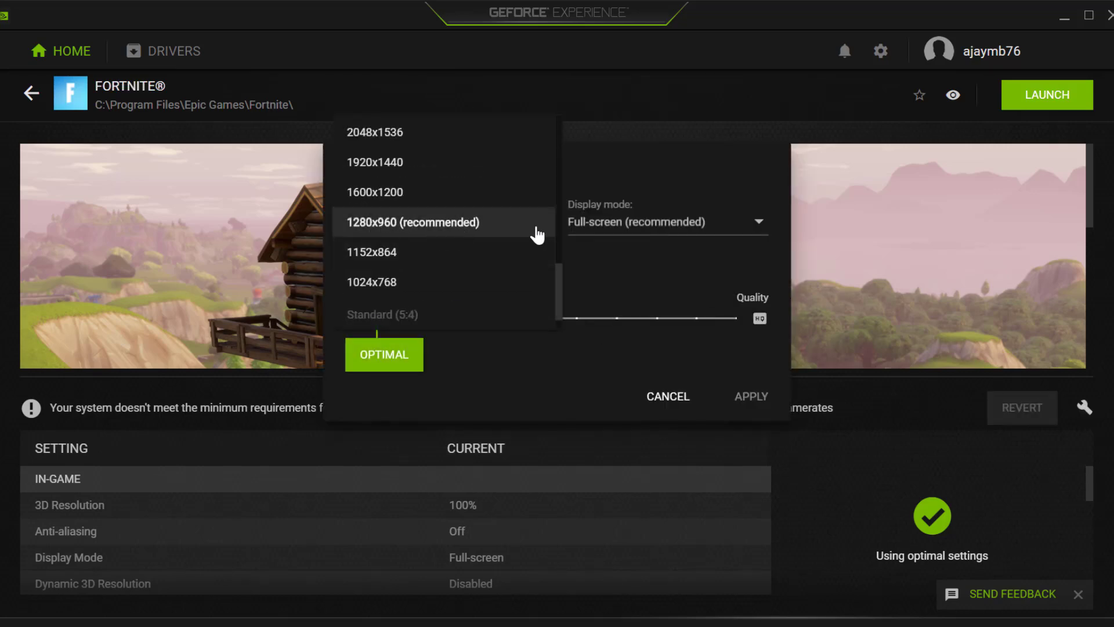
click(462, 223)
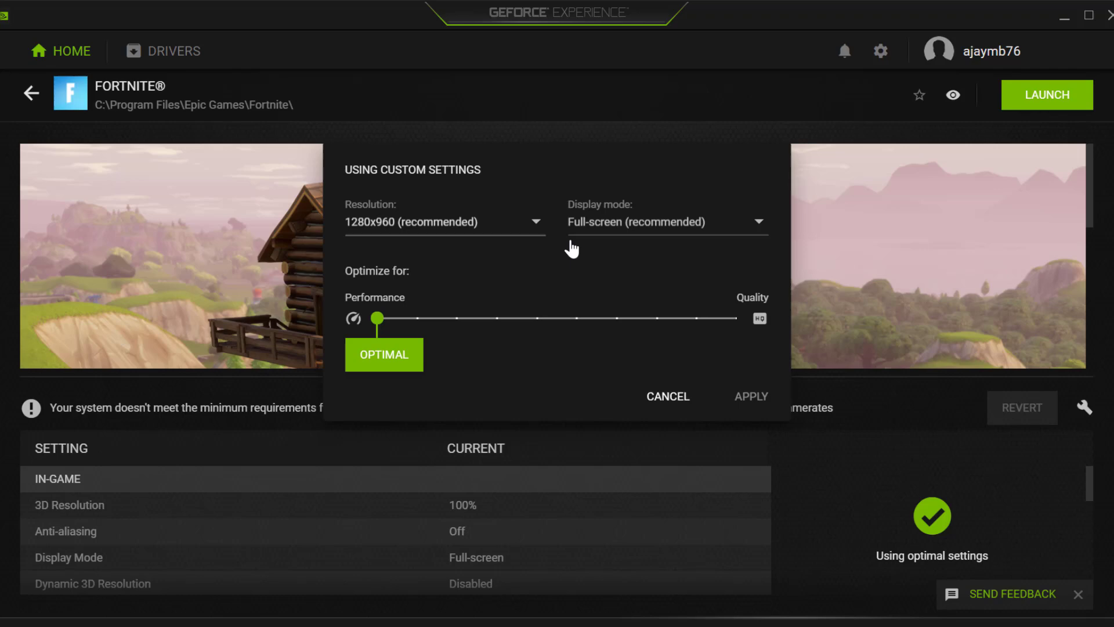
click(759, 221)
click(638, 225)
drag(378, 318, 748, 334)
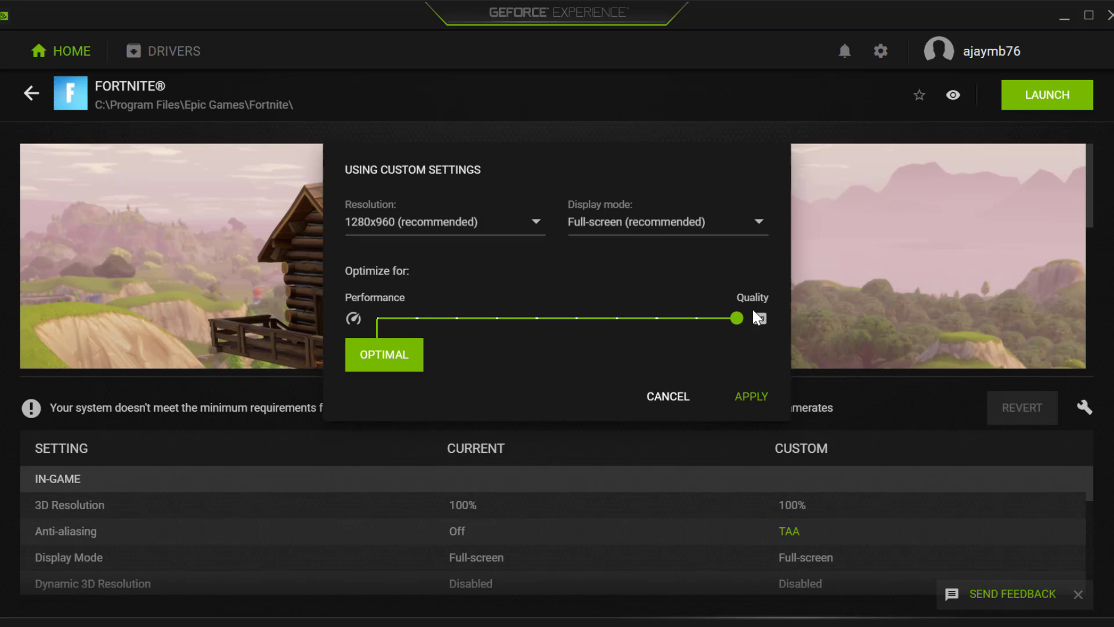
click(405, 333)
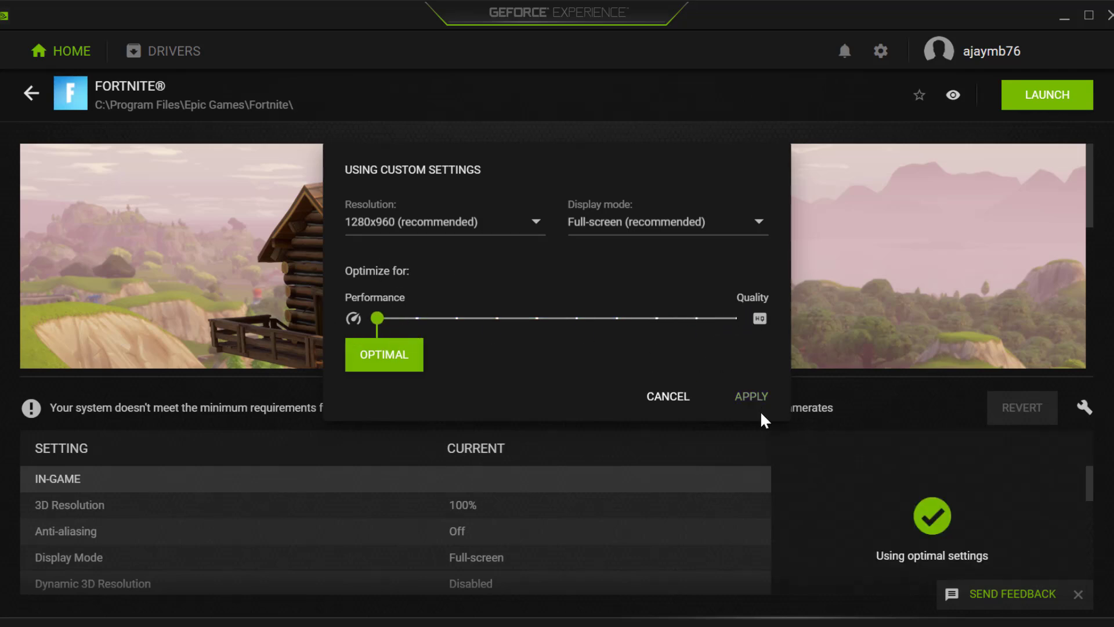
click(658, 398)
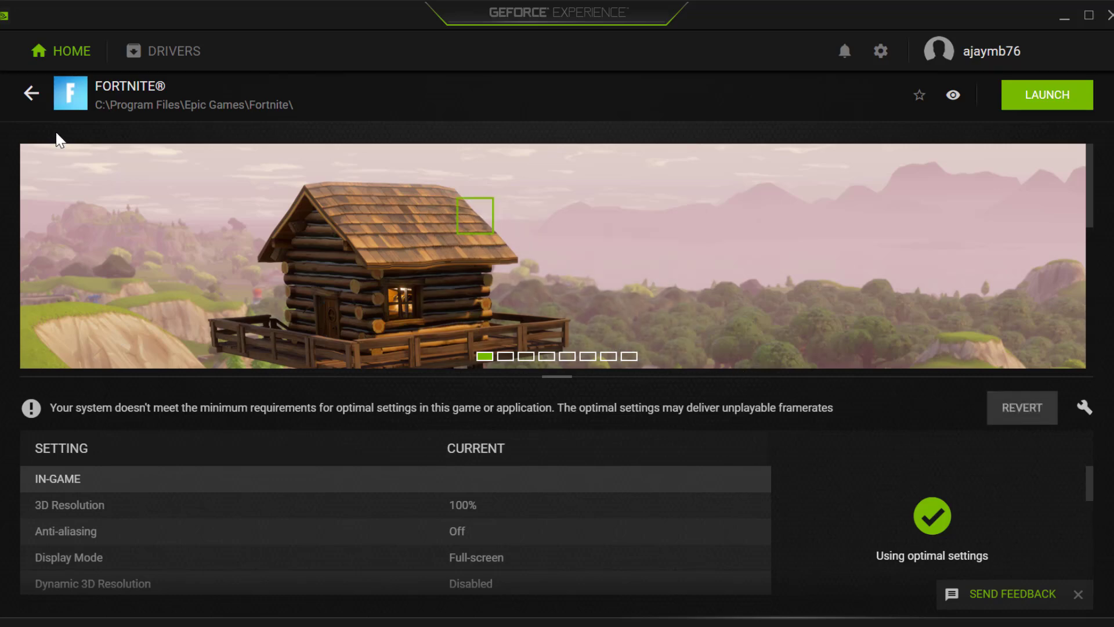
click(31, 93)
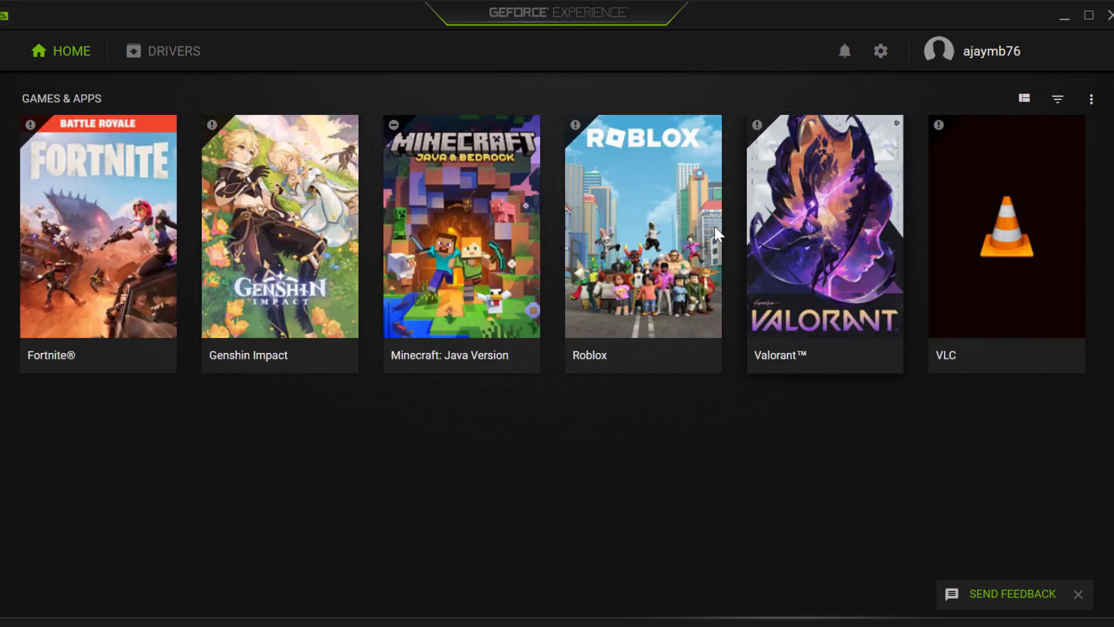
mouse_move(114, 225)
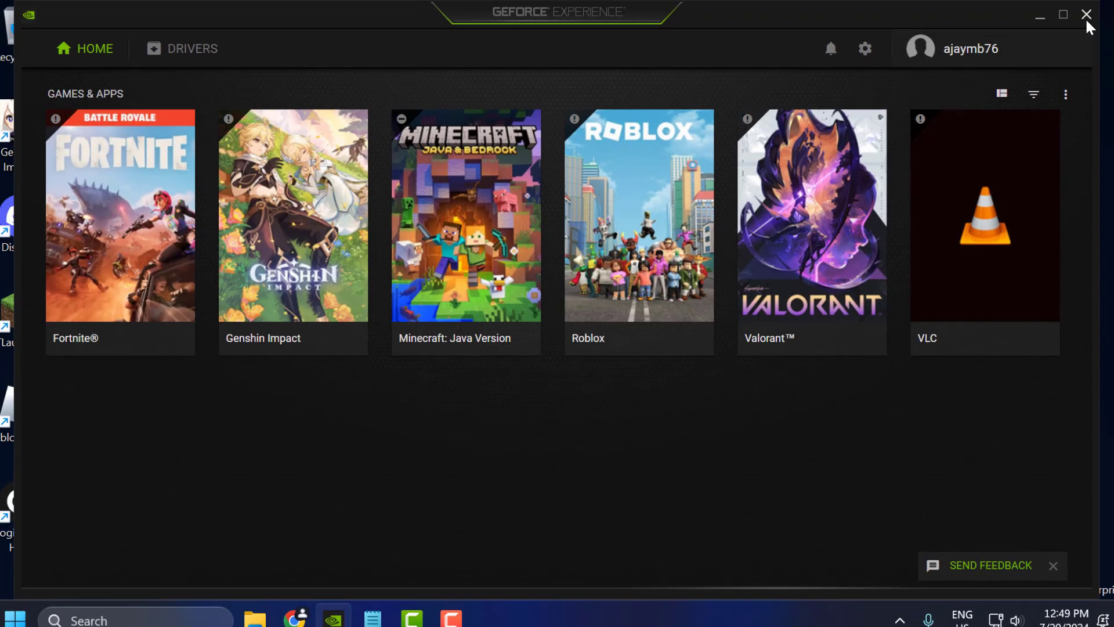
- Verify integrity of Clicker Heroes' installed files in Steam until all 440 validate, then close properties
click(1109, 15)
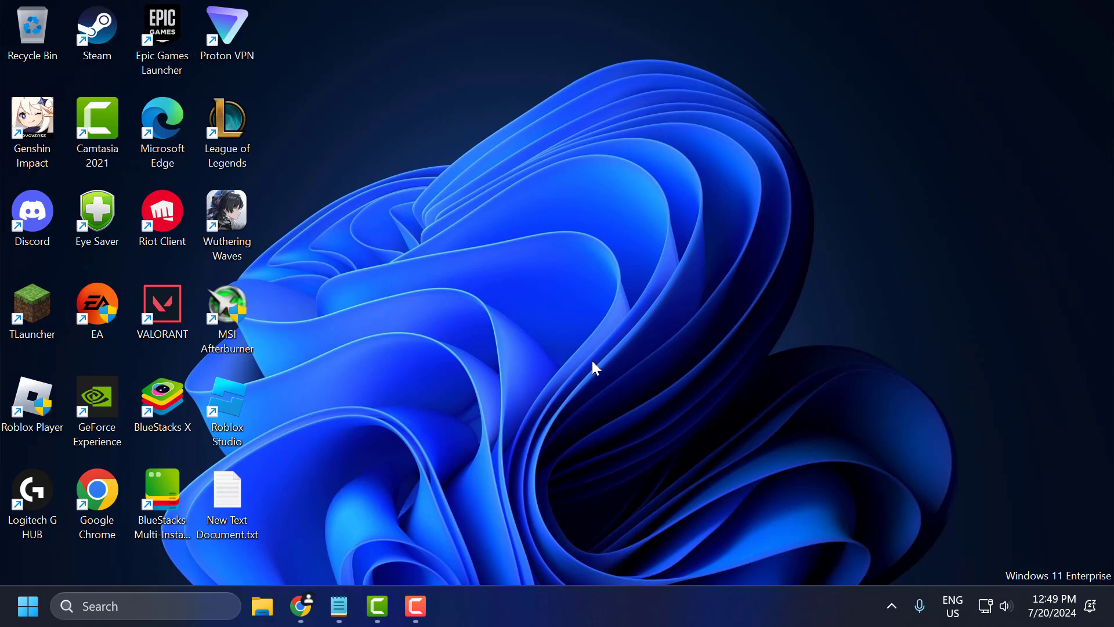
click(892, 603)
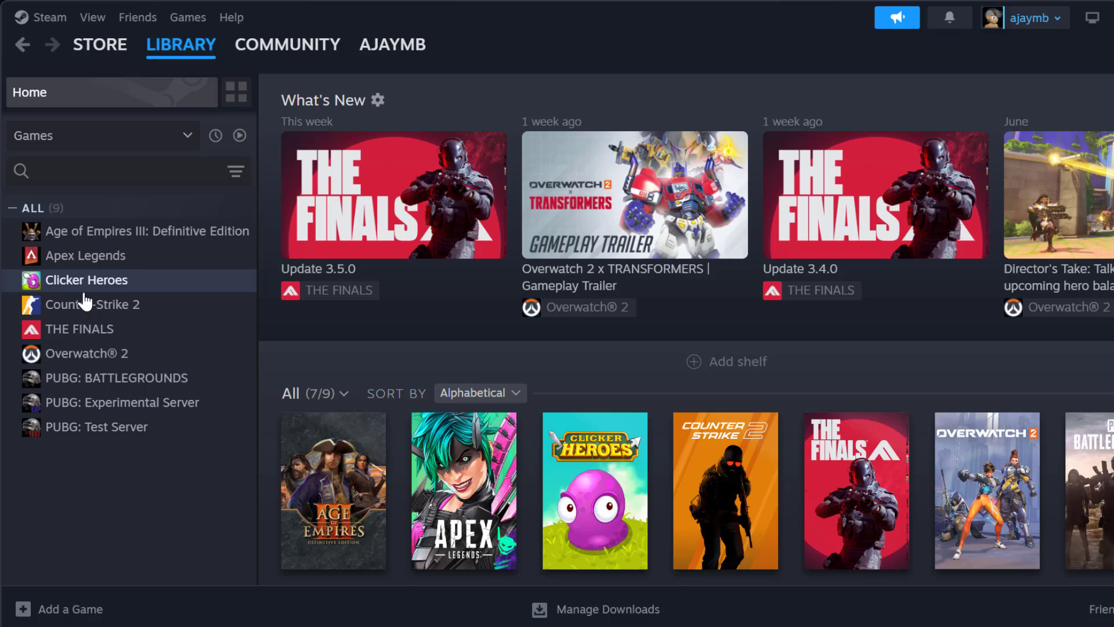
right_click(91, 279)
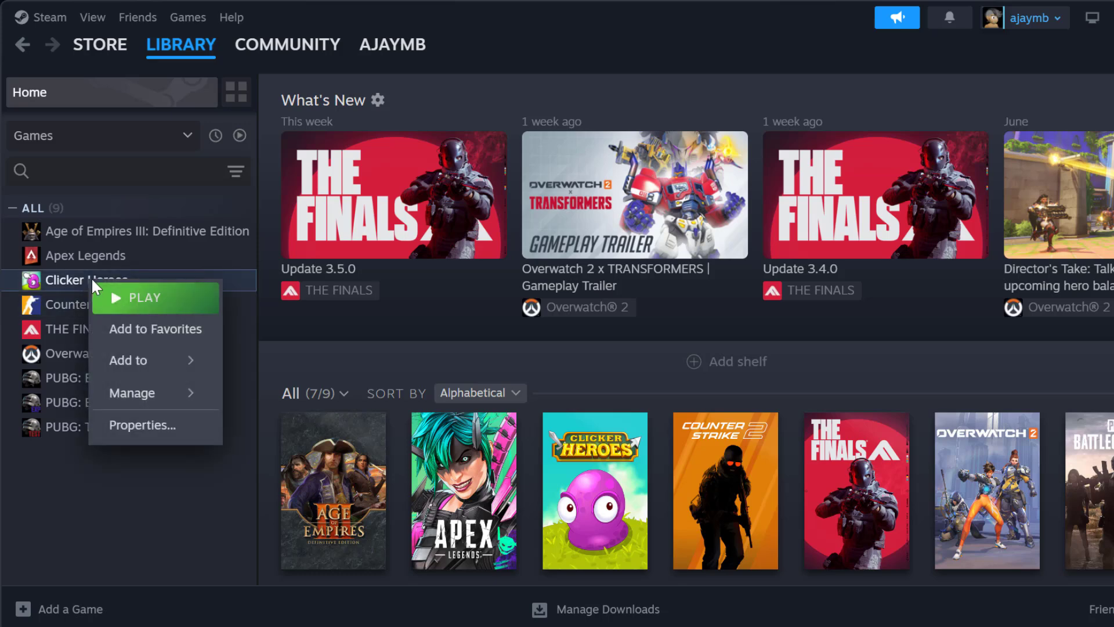
click(165, 432)
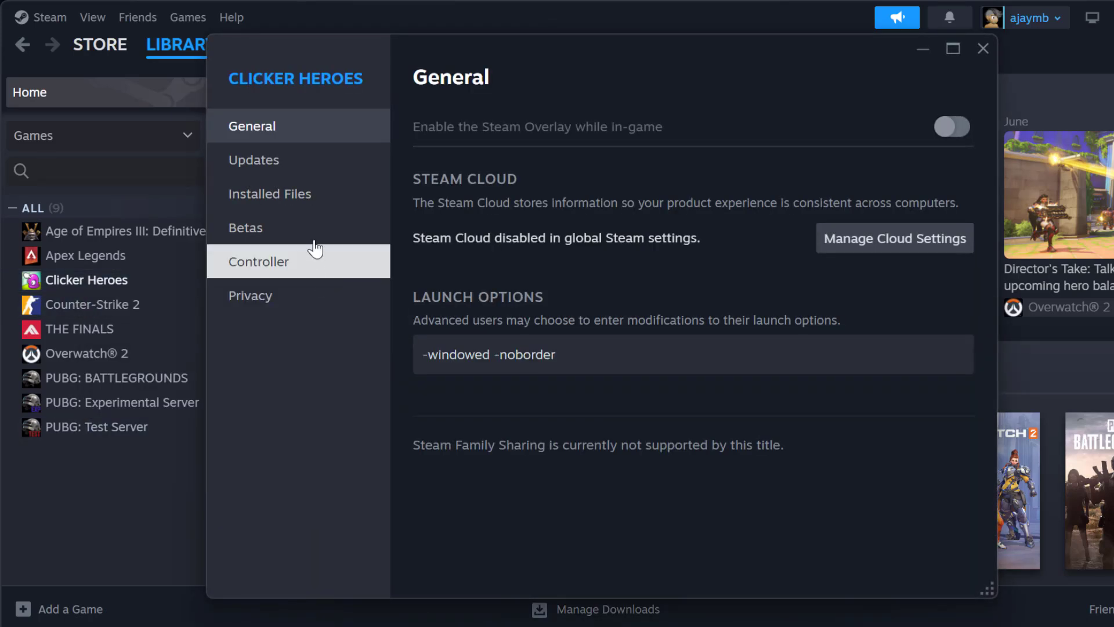
click(309, 198)
click(887, 274)
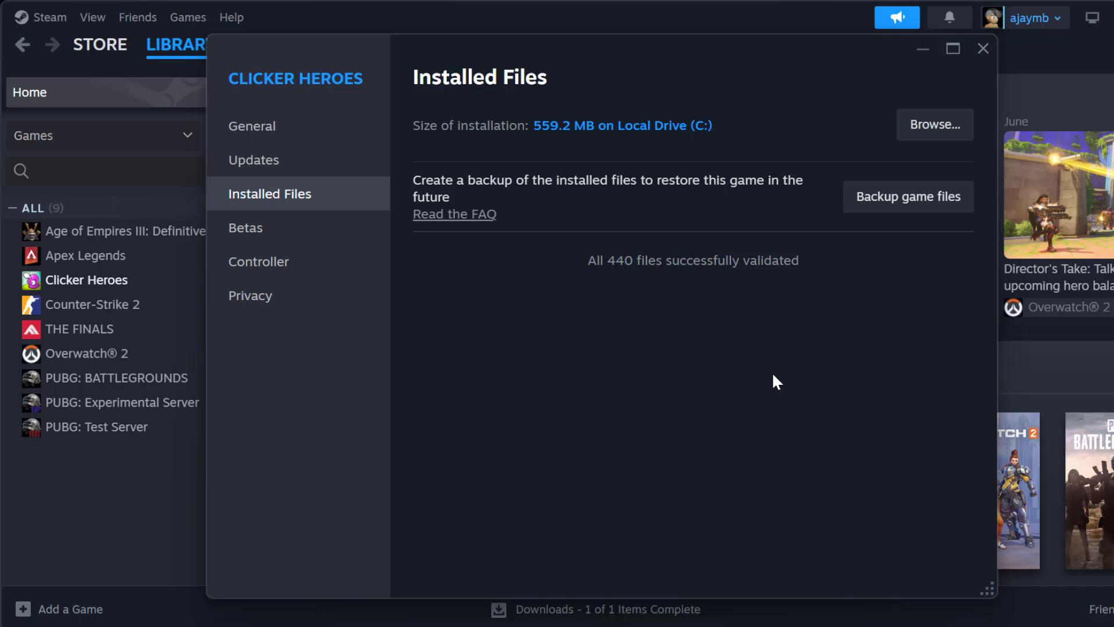
click(983, 48)
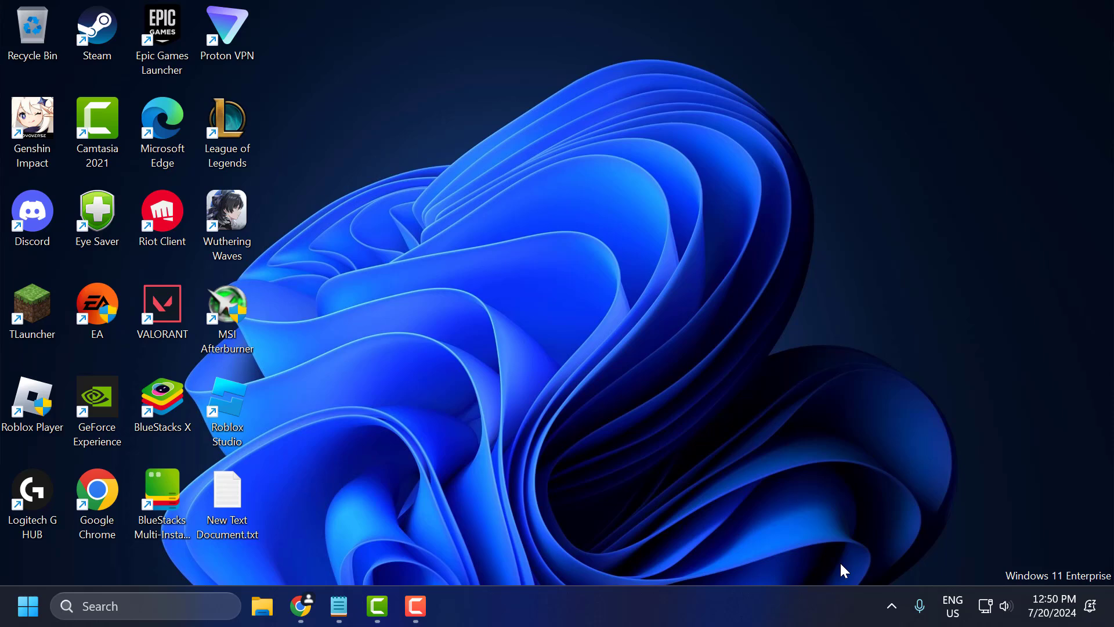
- Check Clicker Heroes' Steam properties: overlay off, launch options '-windowed -noborder'
click(901, 608)
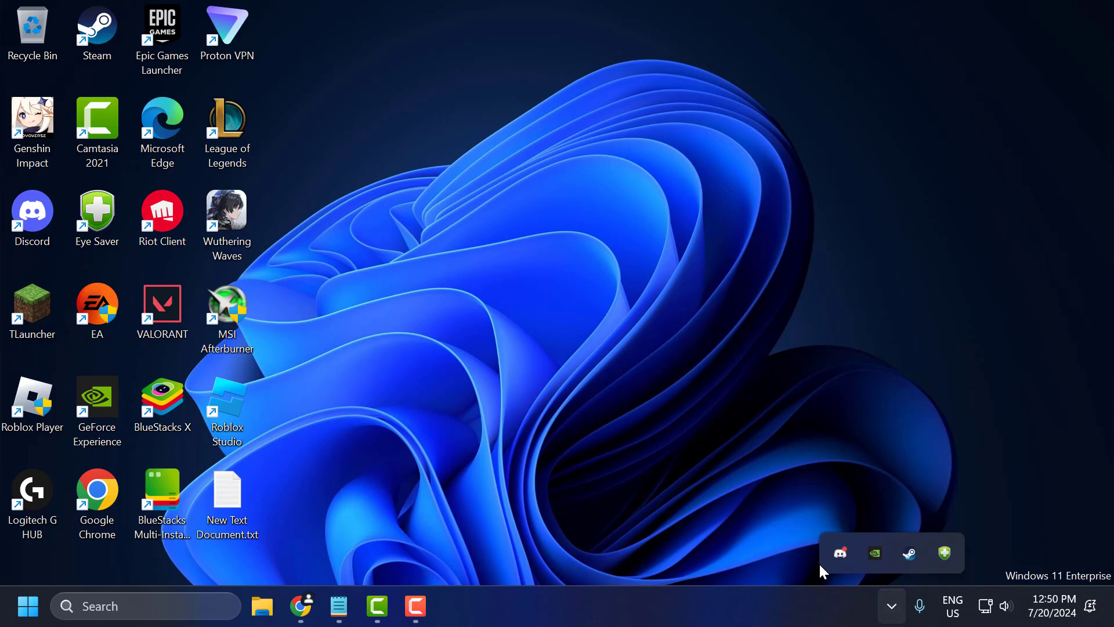
click(910, 554)
click(199, 55)
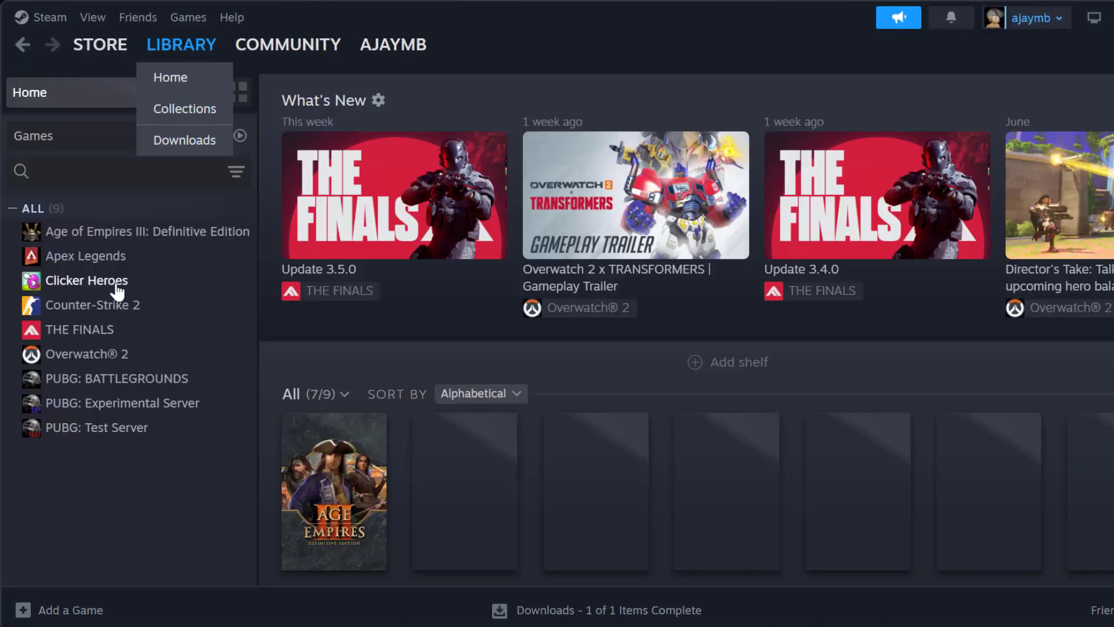
right_click(74, 286)
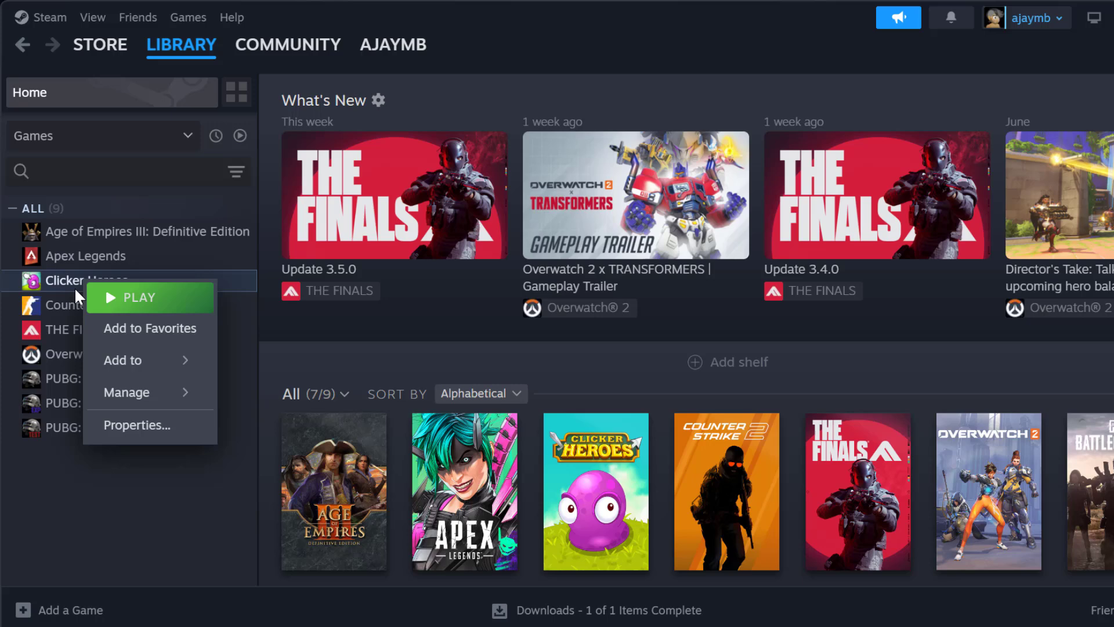
click(135, 425)
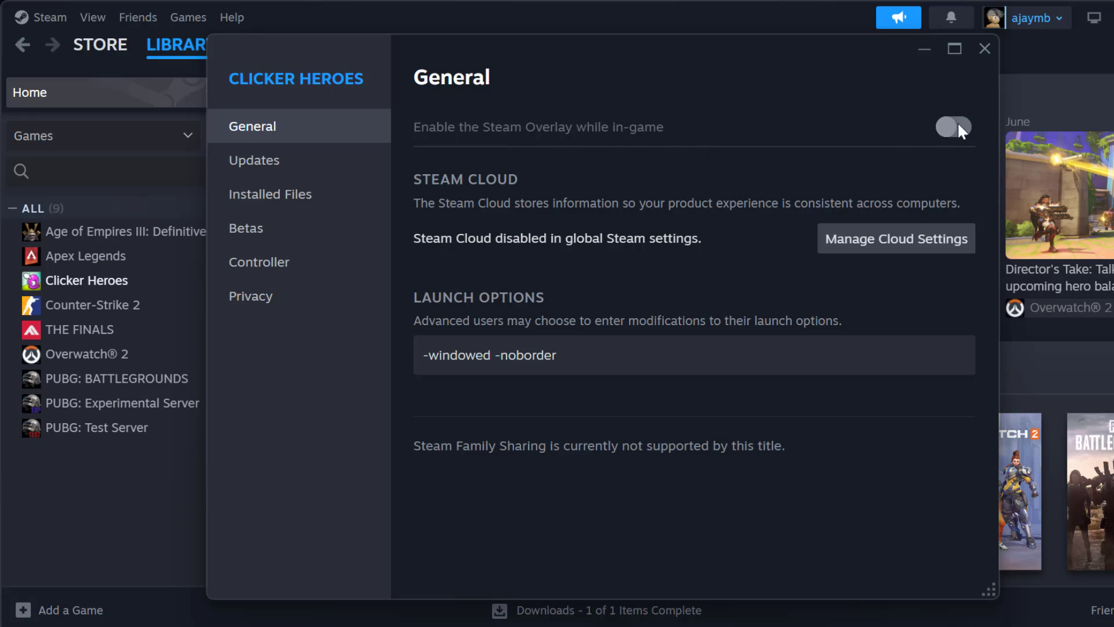
click(985, 48)
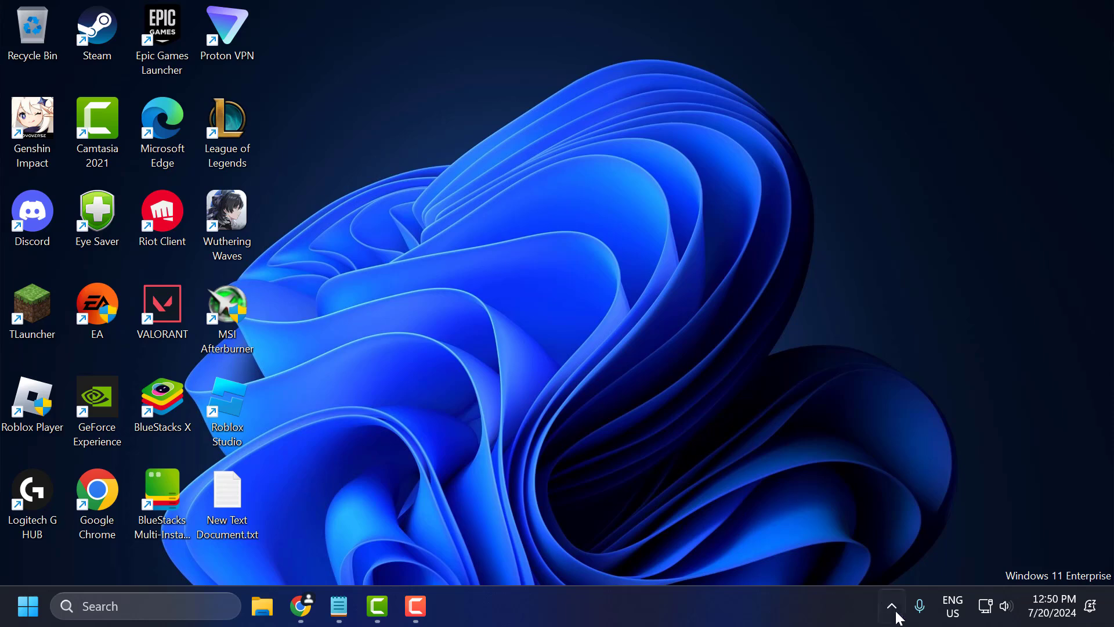
- Leave Discord's in-game overlay disabled under User Settings > Game Overlay, then close Discord
click(892, 606)
click(837, 552)
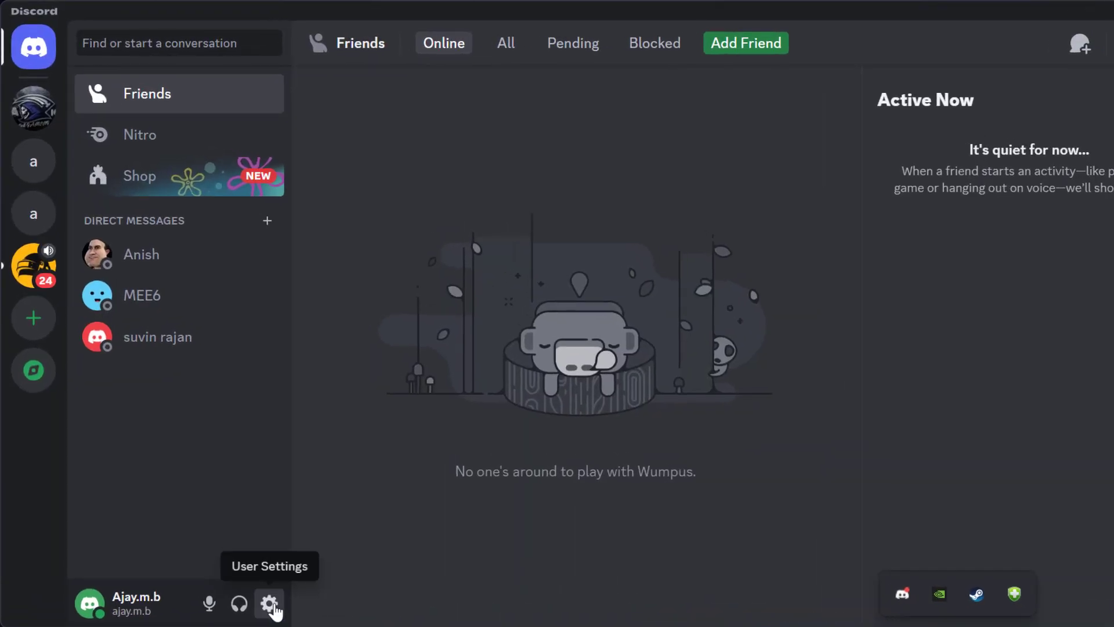
click(260, 582)
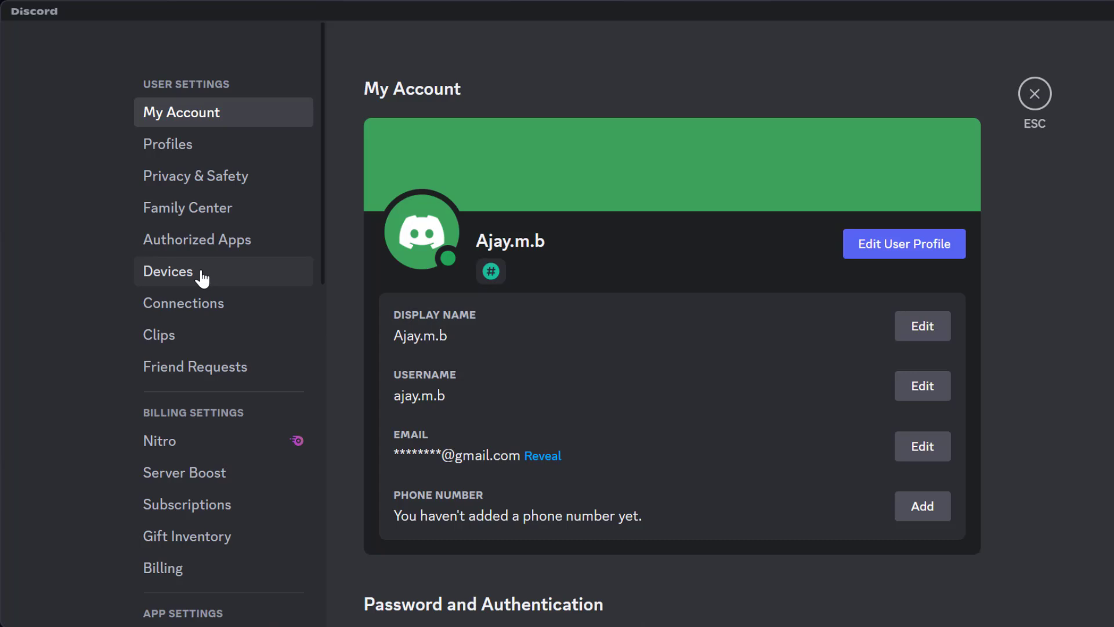
scroll(232, 290, down, 10)
click(178, 288)
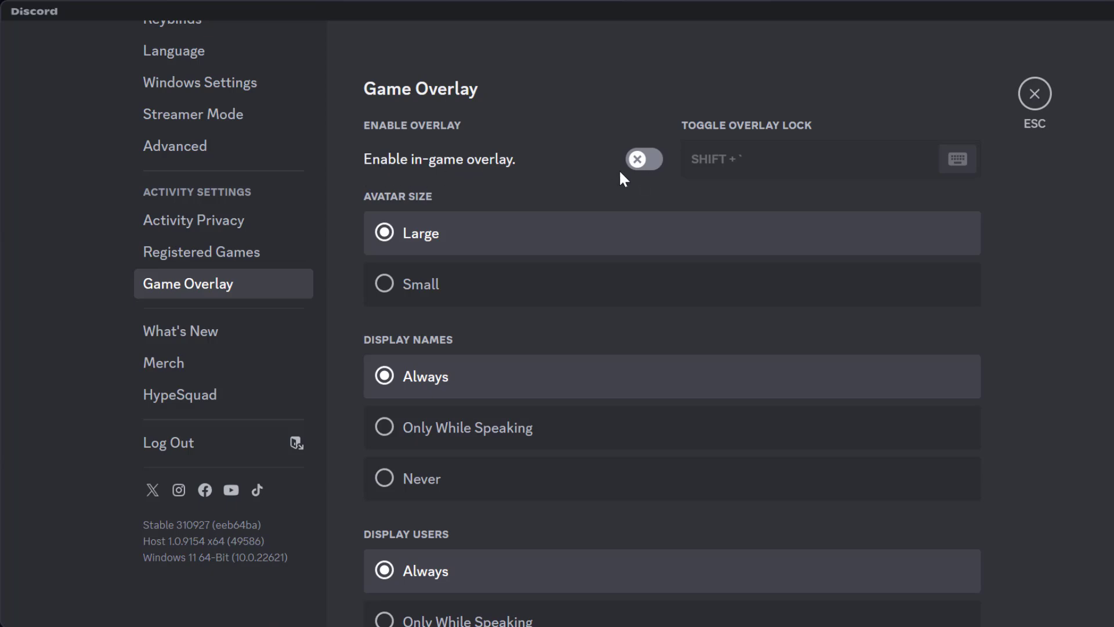
click(640, 159)
click(643, 165)
click(1034, 94)
click(1107, 10)
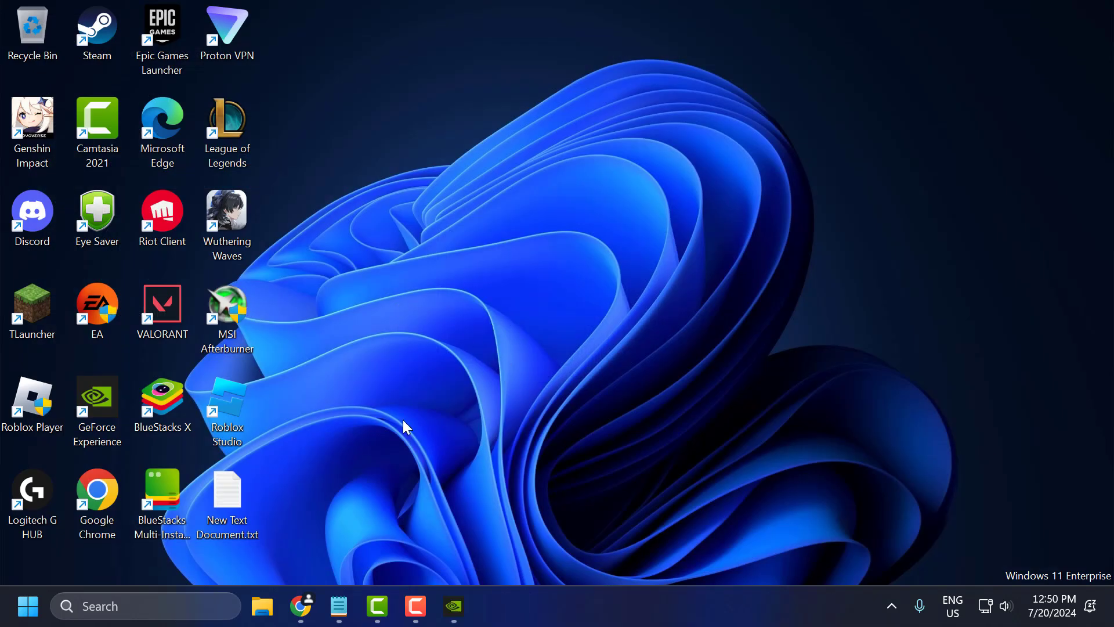
- Expand In-Game Overlay under GeForce Experience Features, showing it not ready due to the GPU requirement
click(463, 611)
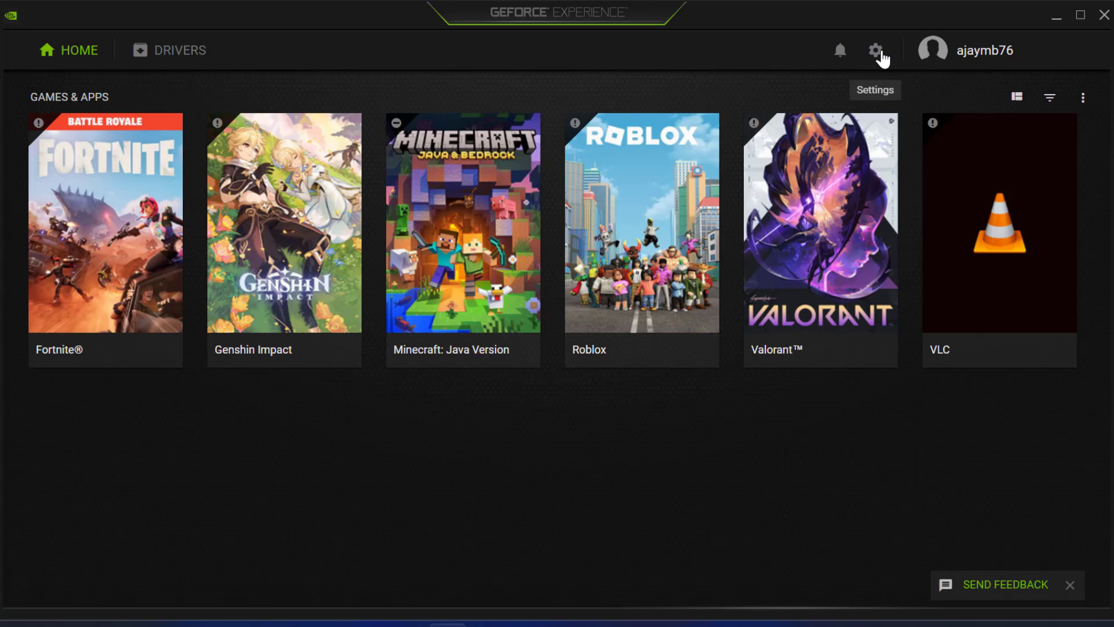
click(860, 46)
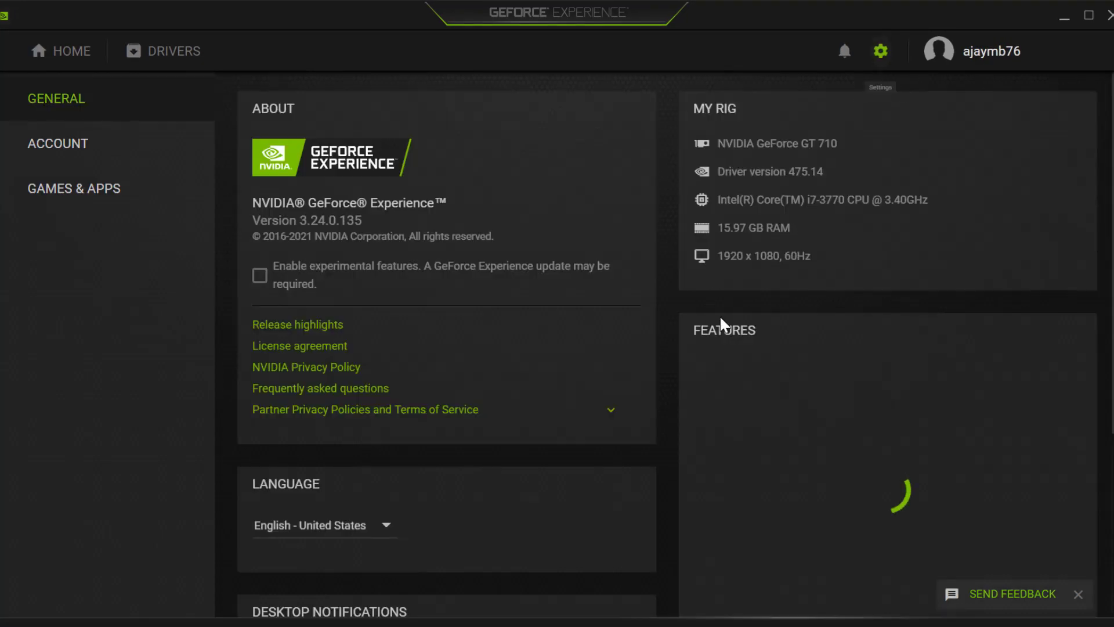
scroll(870, 371, down, 3)
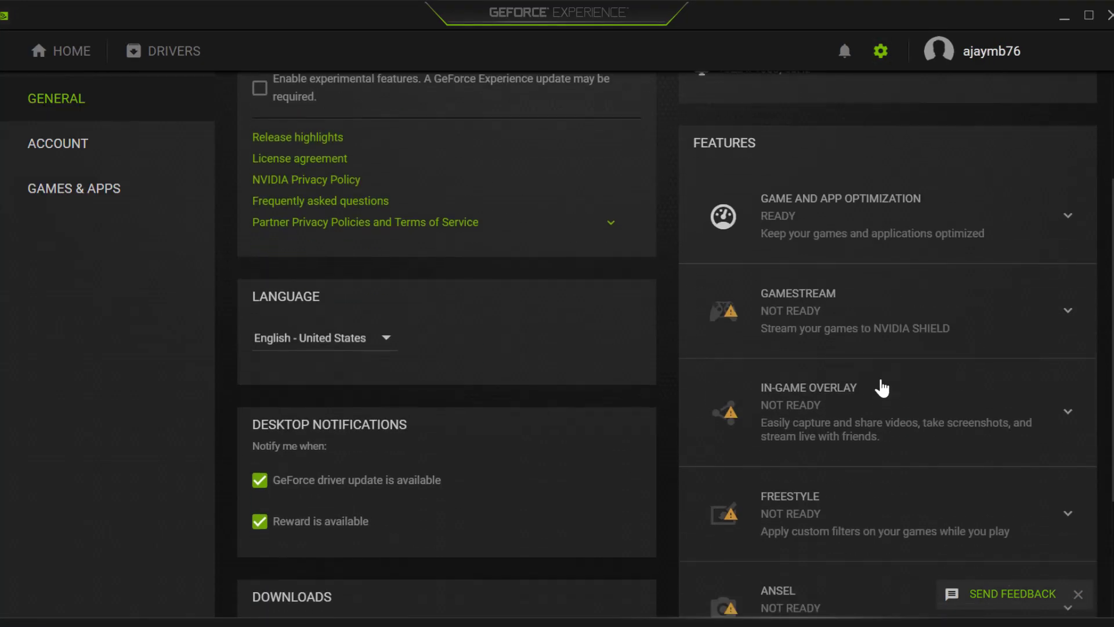
click(803, 415)
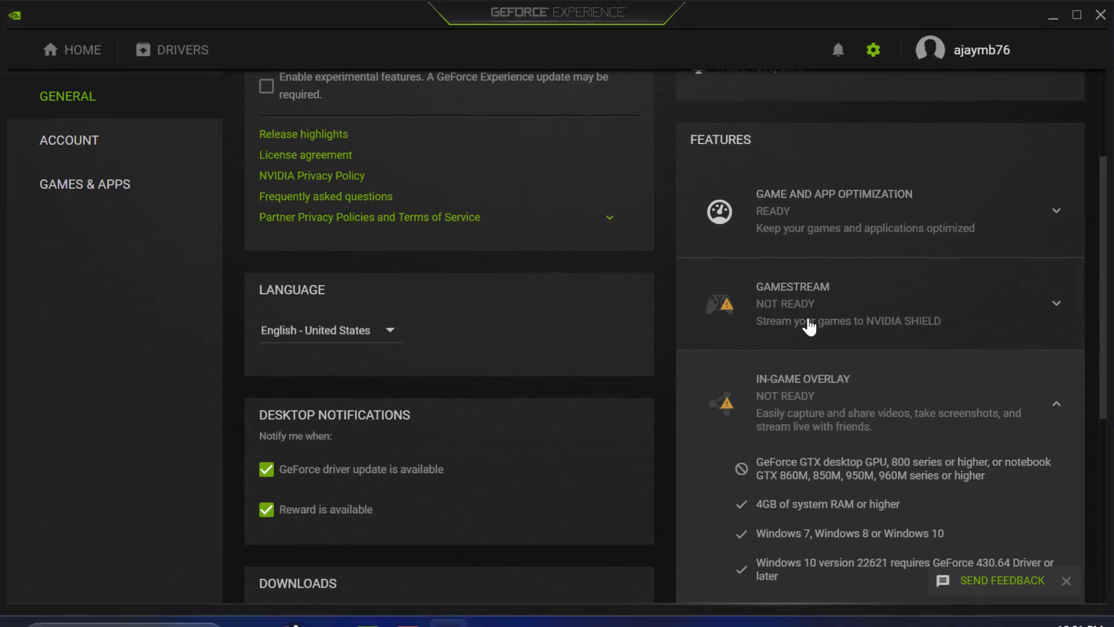
key(alt+F4)
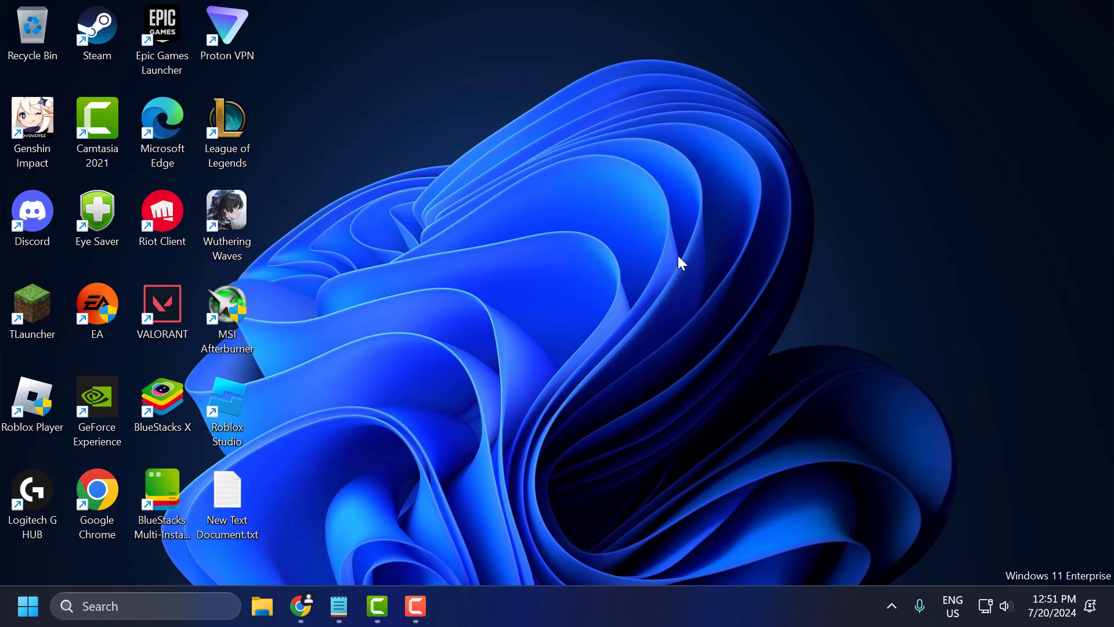
- Download the English DirectX End-User Runtime web installer (dxwebsetup.exe)
click(302, 606)
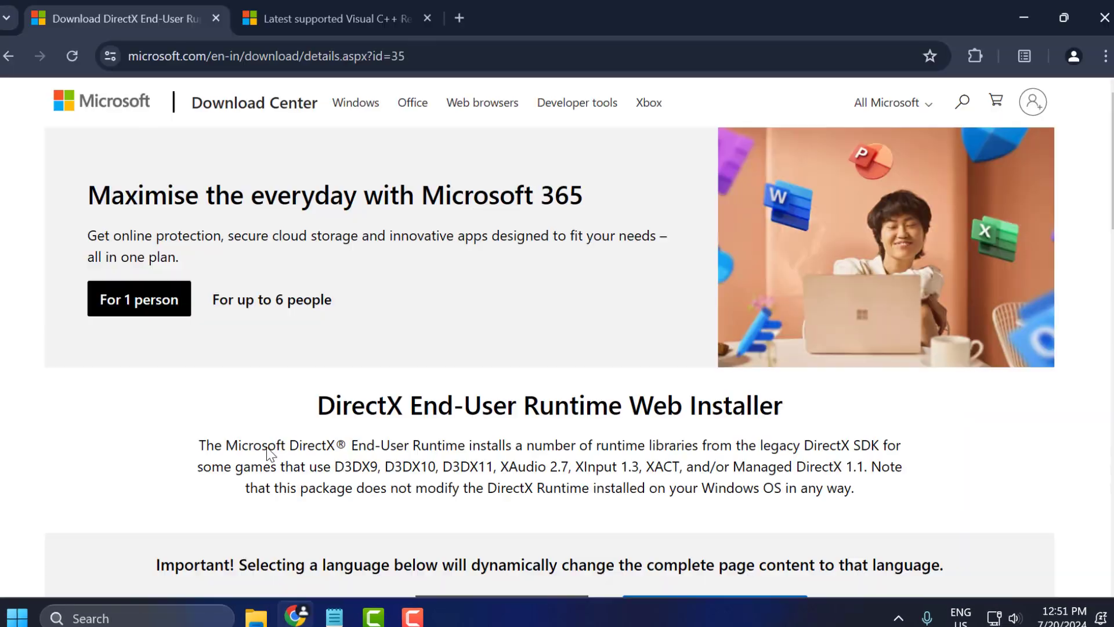
scroll(447, 377, down, 4)
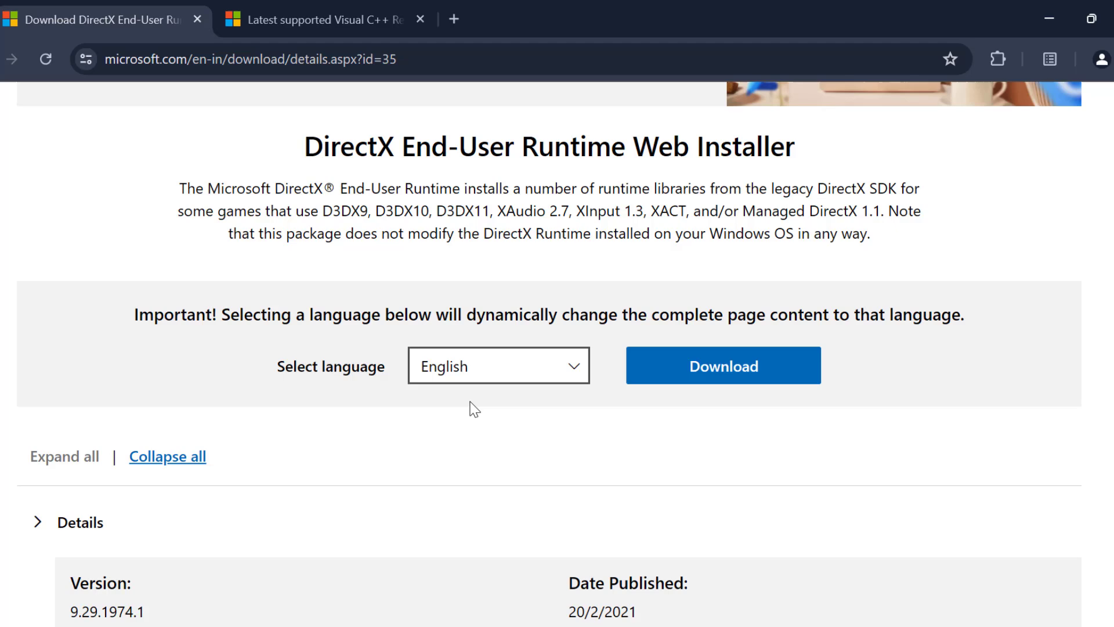
click(525, 371)
click(484, 379)
click(736, 355)
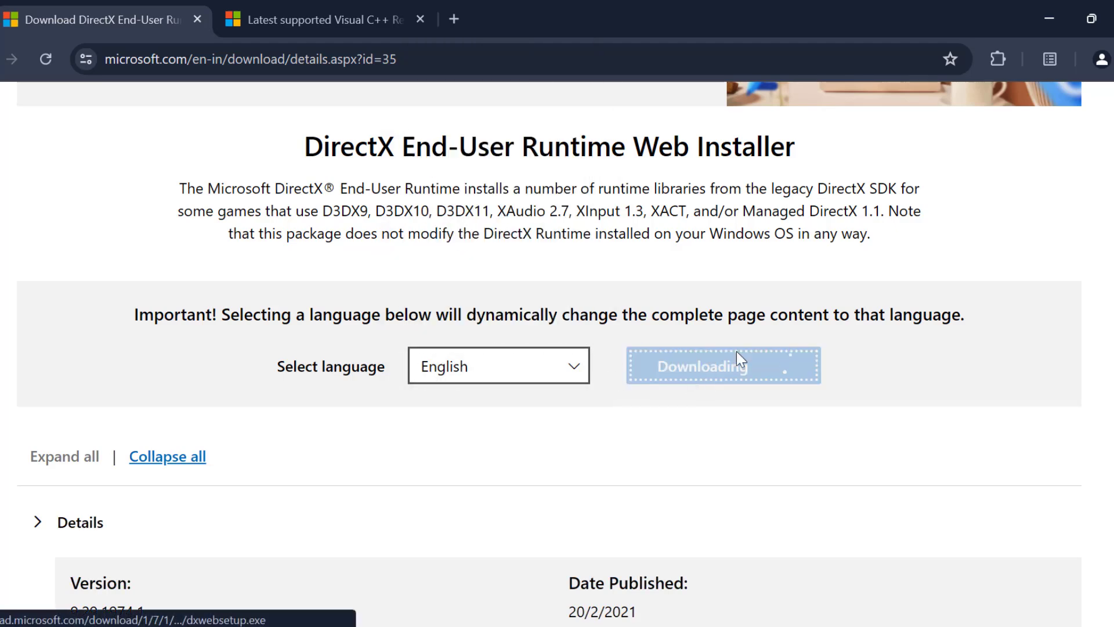
- Download the X64 Visual C++ Redistributable (VC_redist.x64.exe), then close Chrome
click(313, 19)
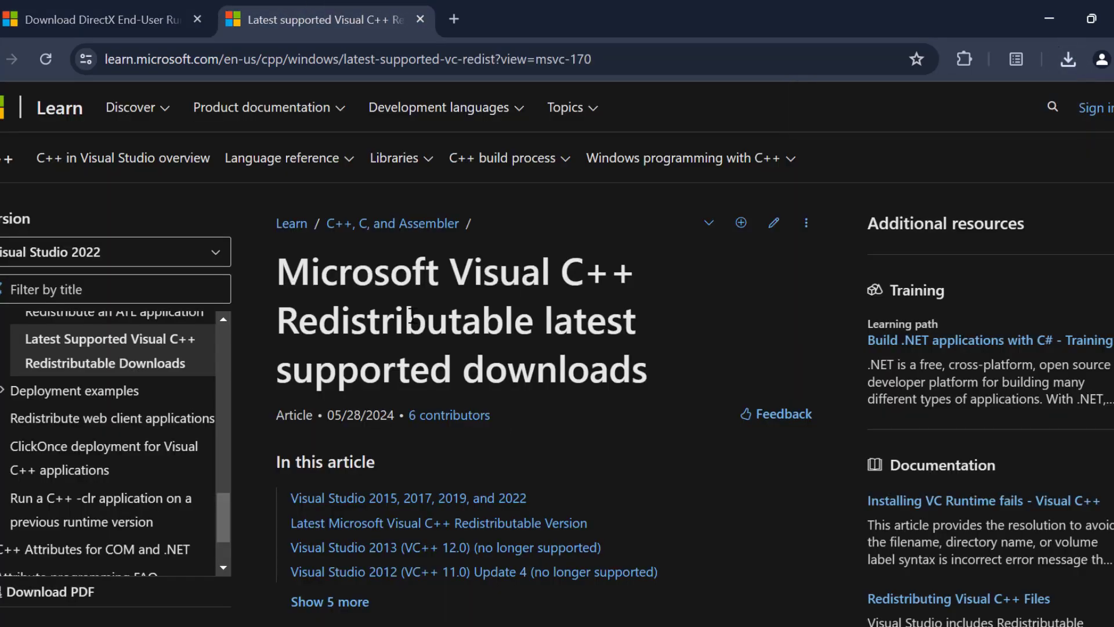
drag(390, 274, 606, 274)
scroll(499, 348, down, 10)
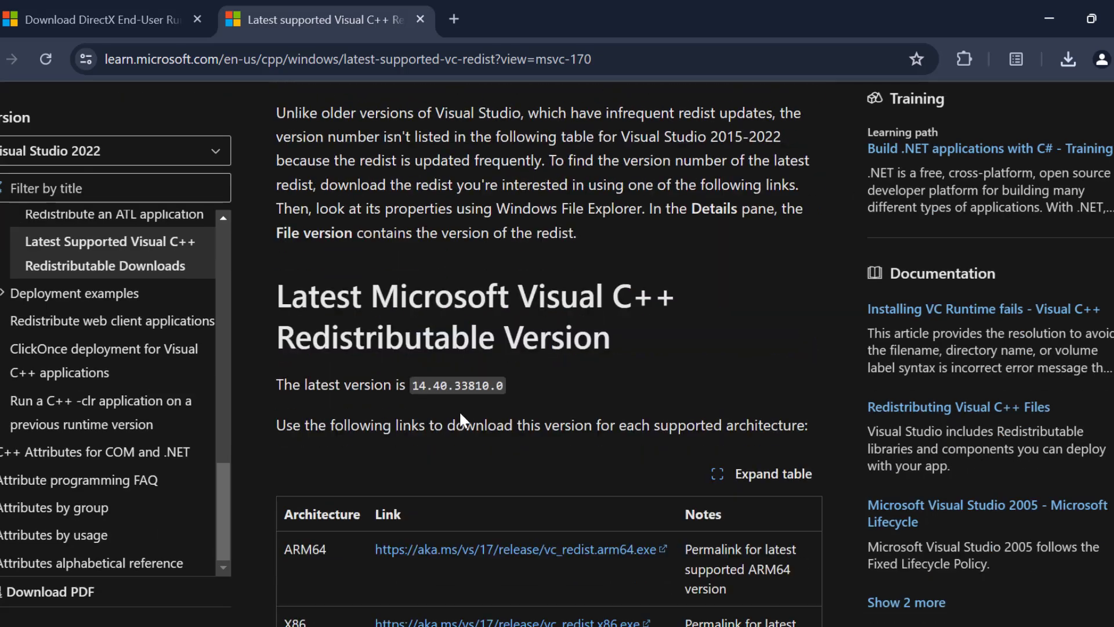
scroll(322, 462, down, 3)
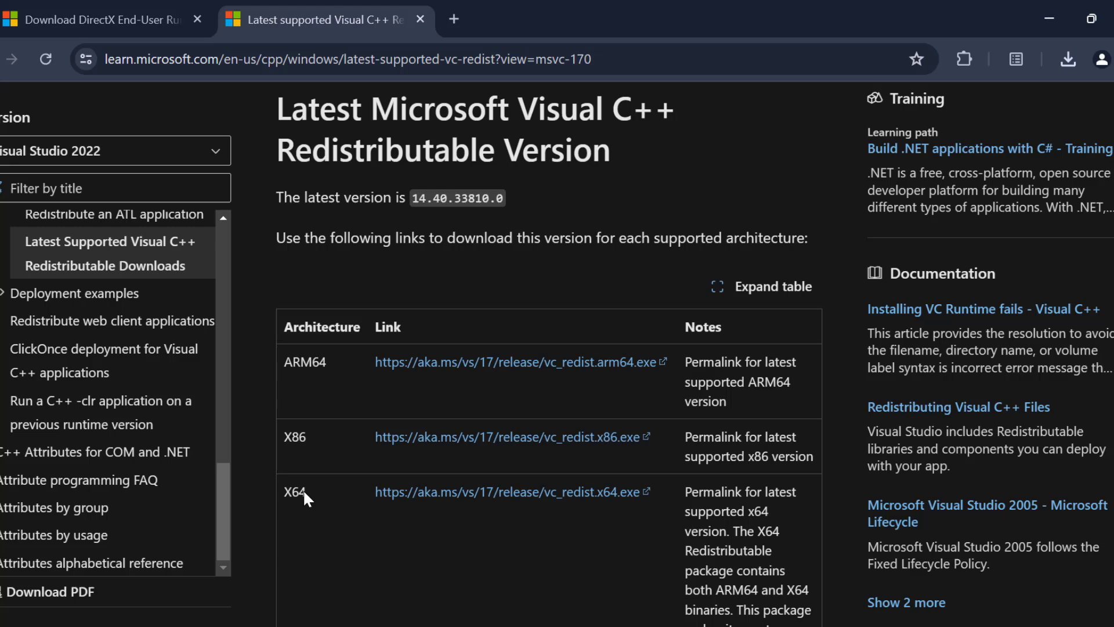
click(472, 495)
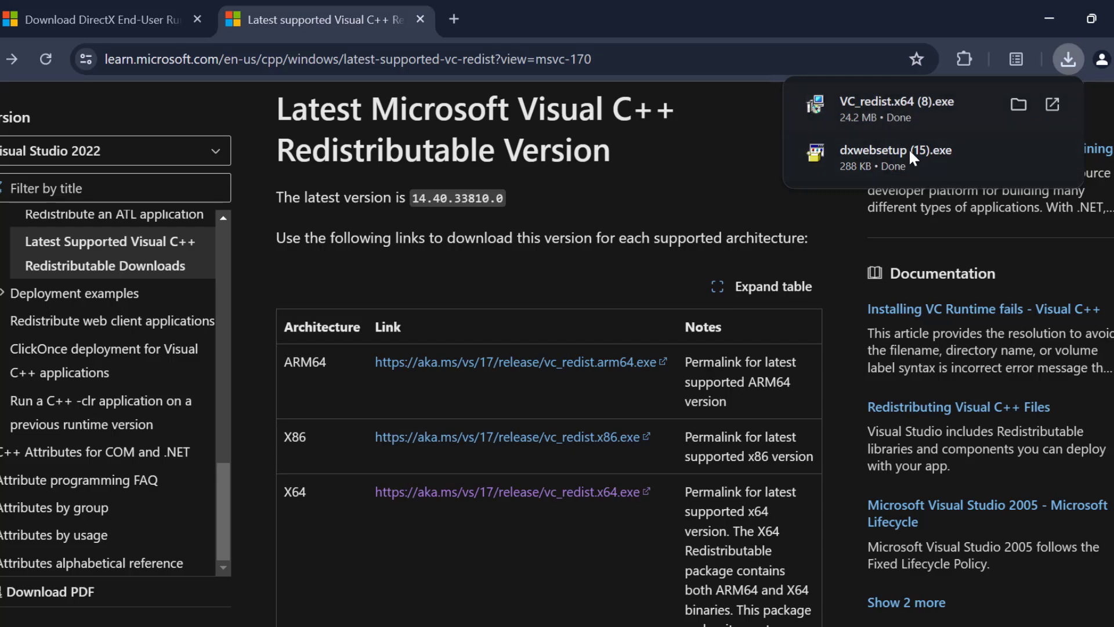
mouse_move(889, 173)
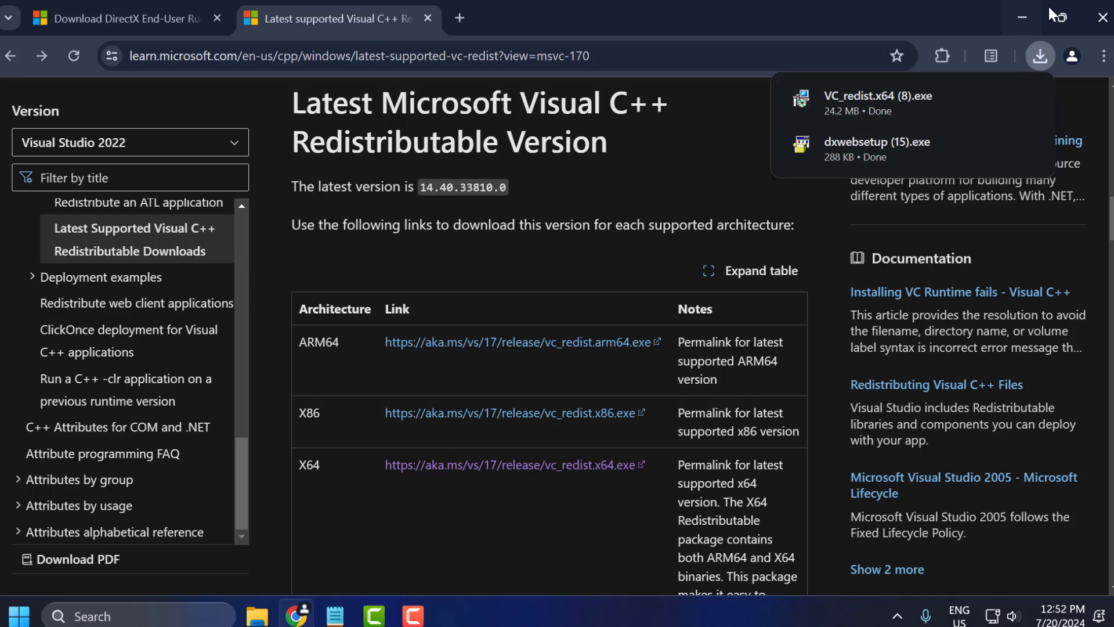
click(1094, 17)
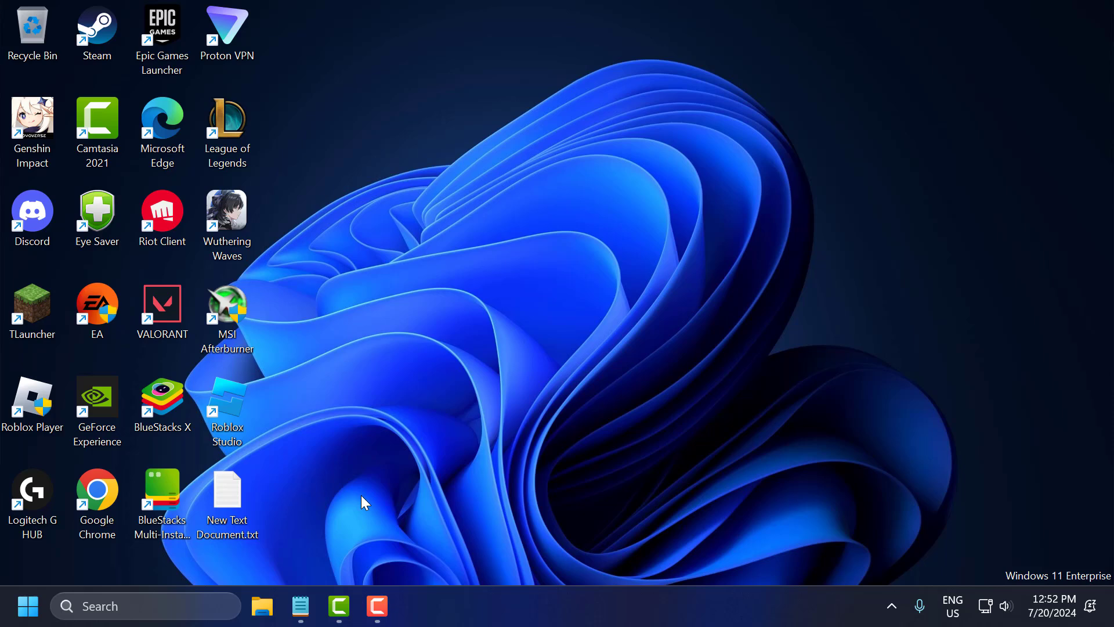
- Search 'chec' in Start for Windows Update and confirm the PC reports it is up to date
click(192, 613)
text(c)
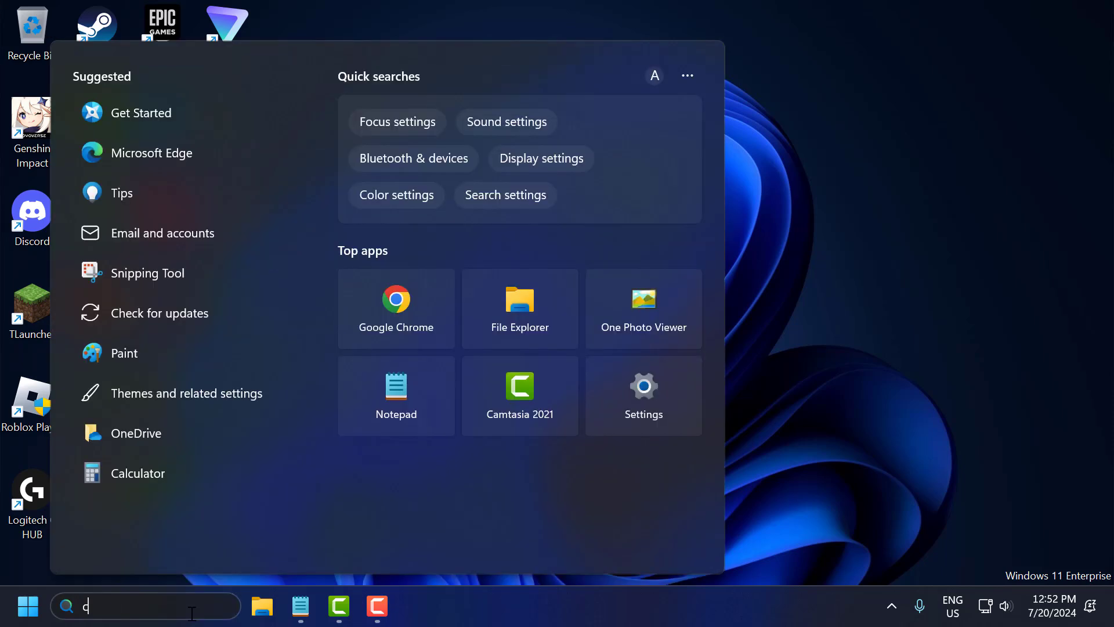
text(heck for updates)
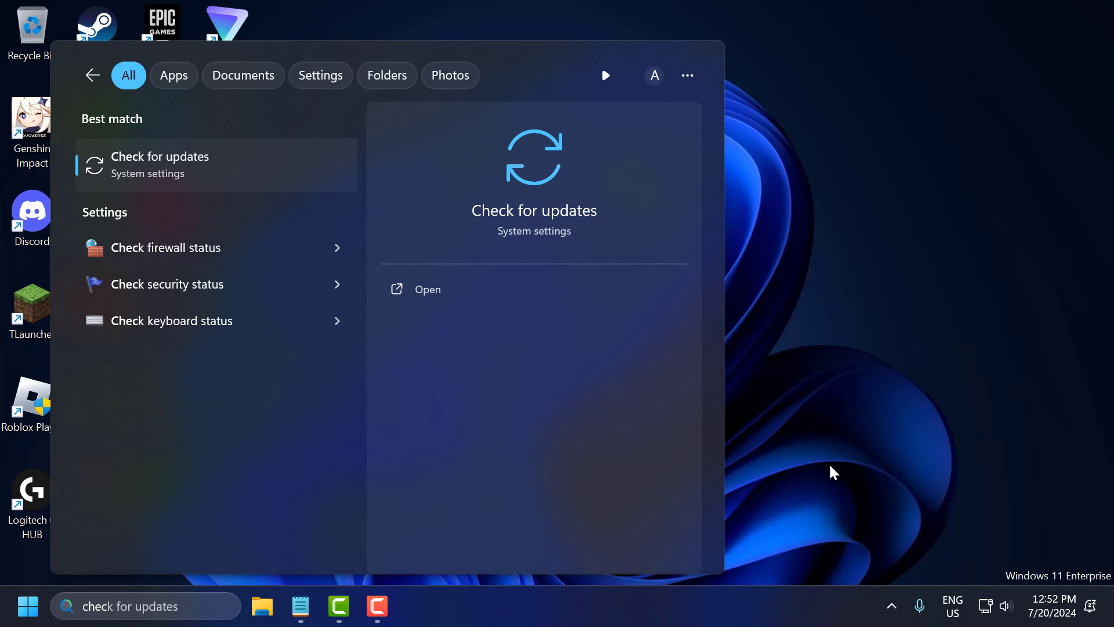
key(Return)
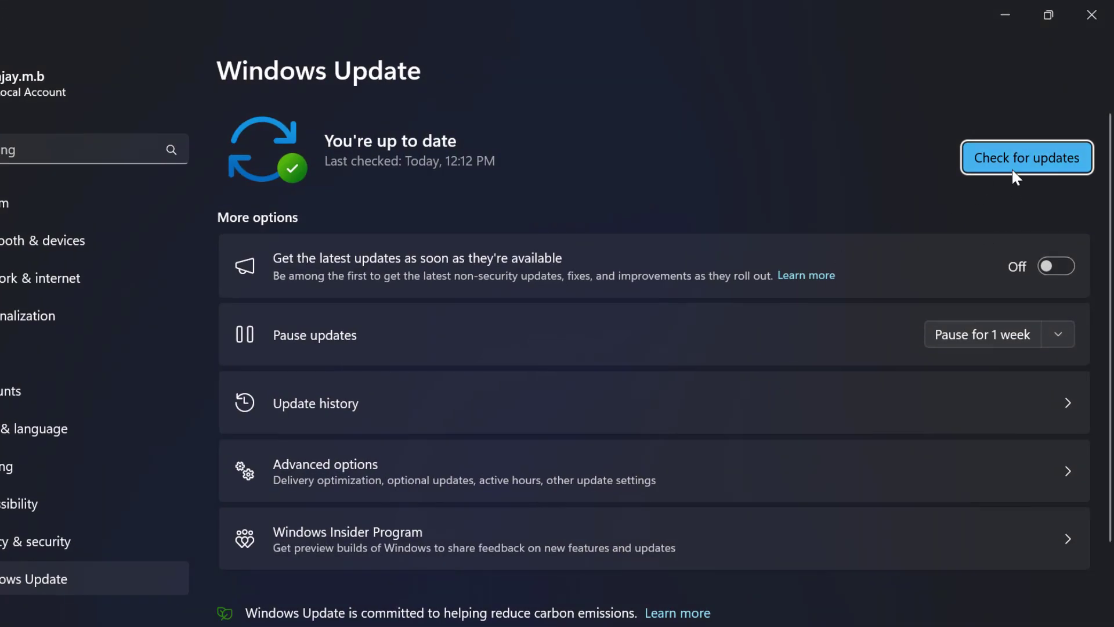
click(1011, 168)
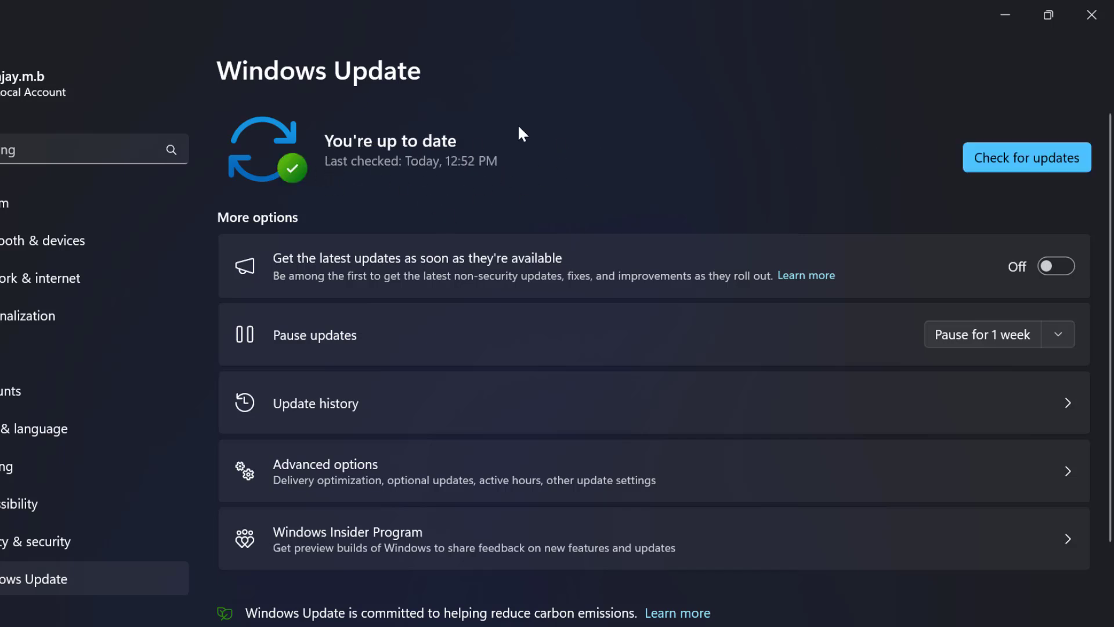
- End the Application Frame Host process in Task Manager, dropping background processes from 45 to 44
click(1091, 15)
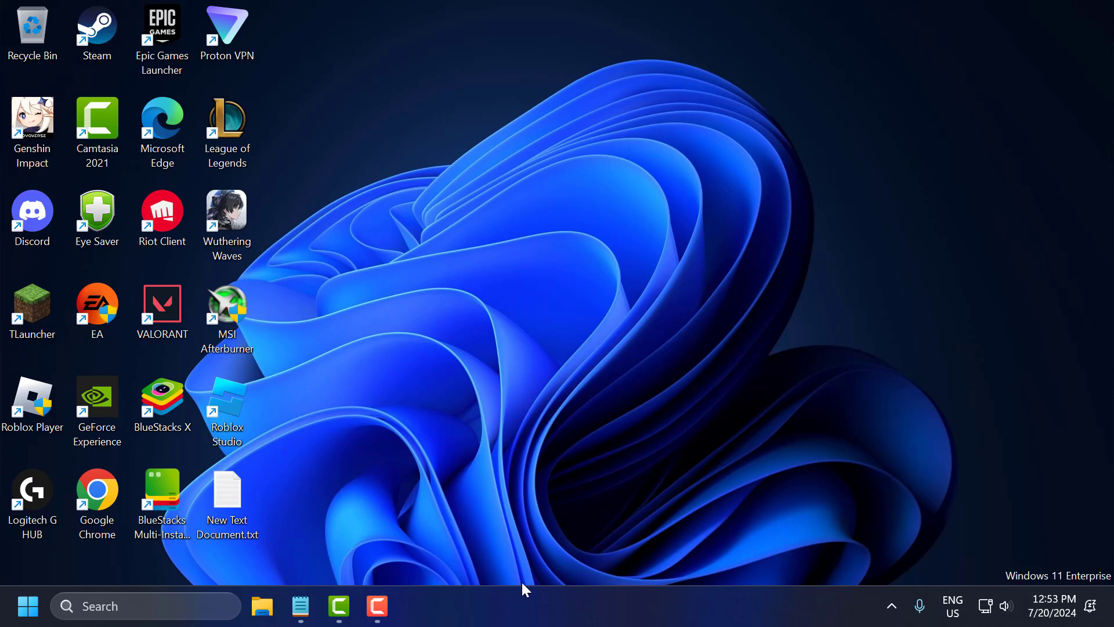
right_click(534, 592)
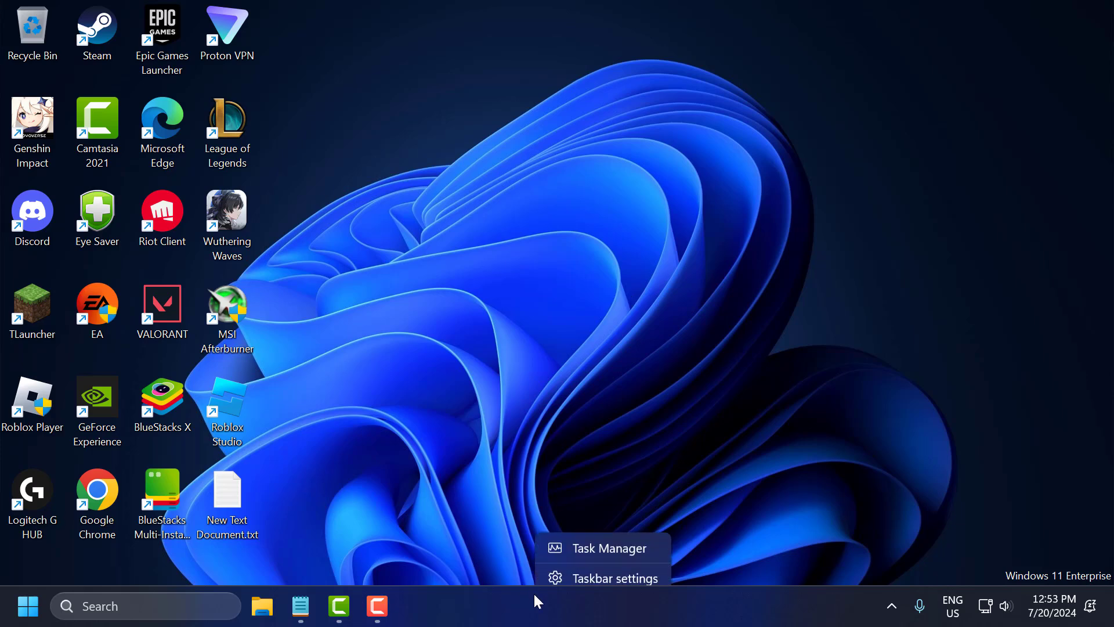
click(589, 538)
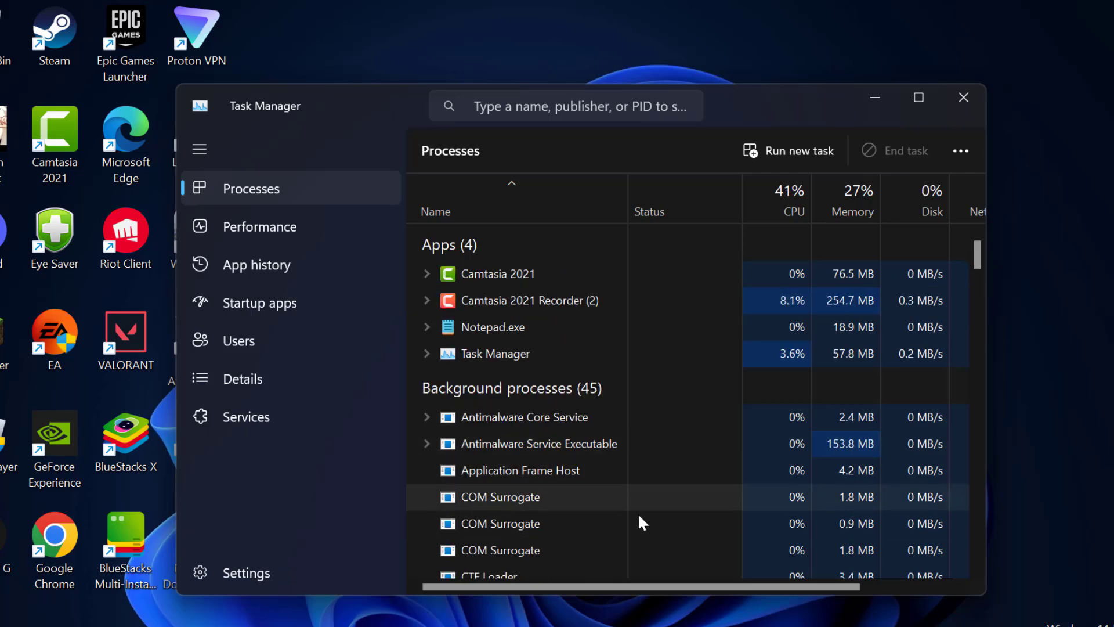
scroll(628, 451, down, 1)
right_click(496, 423)
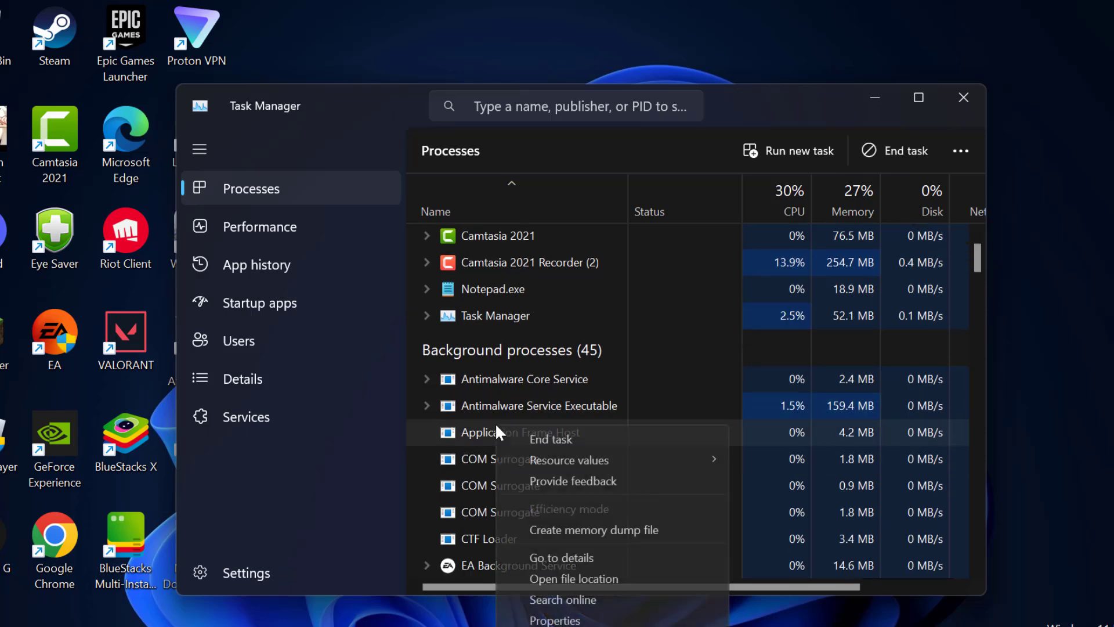
click(660, 441)
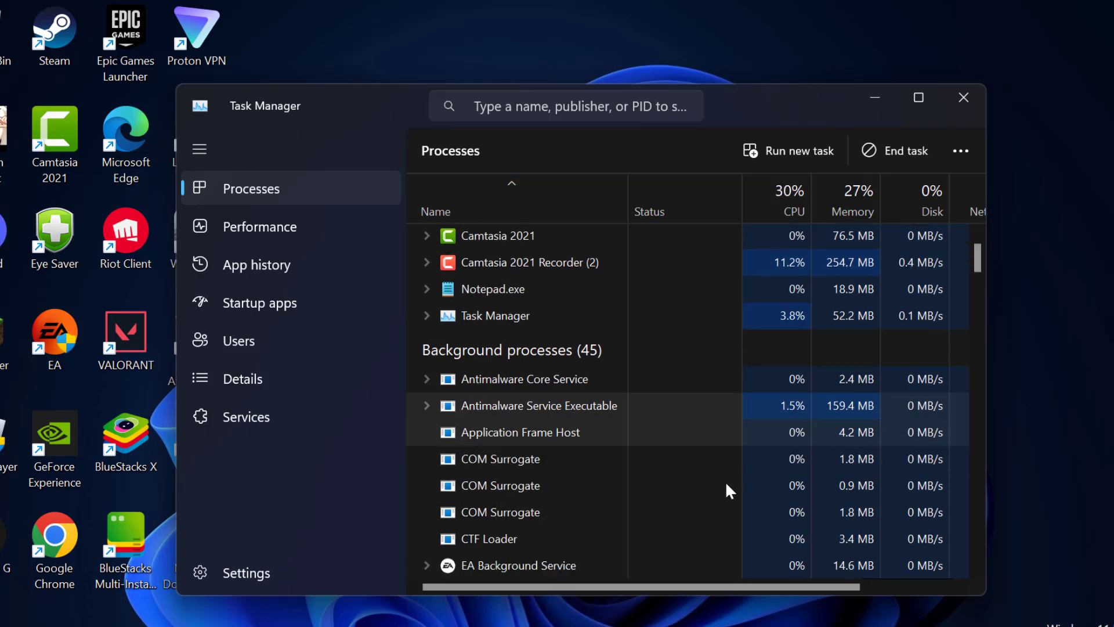
scroll(726, 482, down, 1)
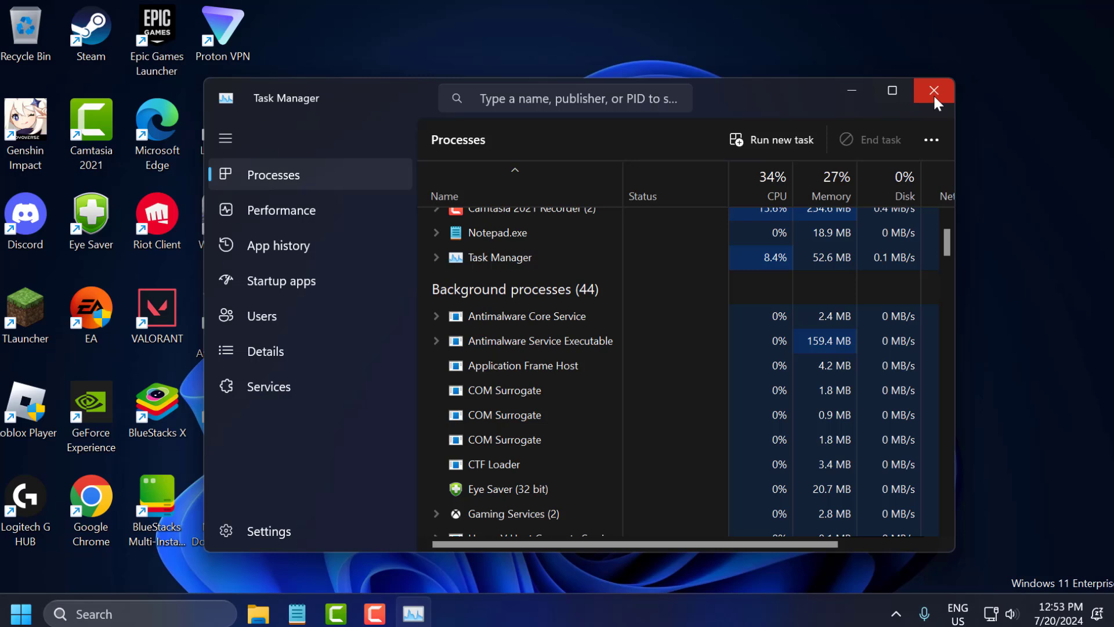
click(960, 97)
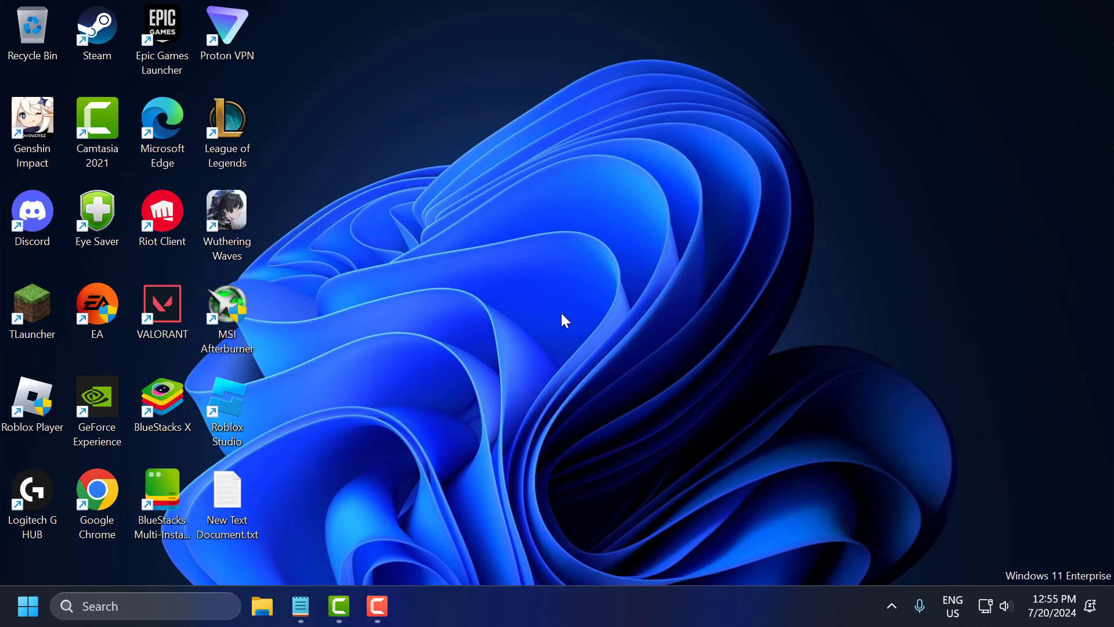
- Open Clicker Heroes' properties from the Steam library
click(892, 606)
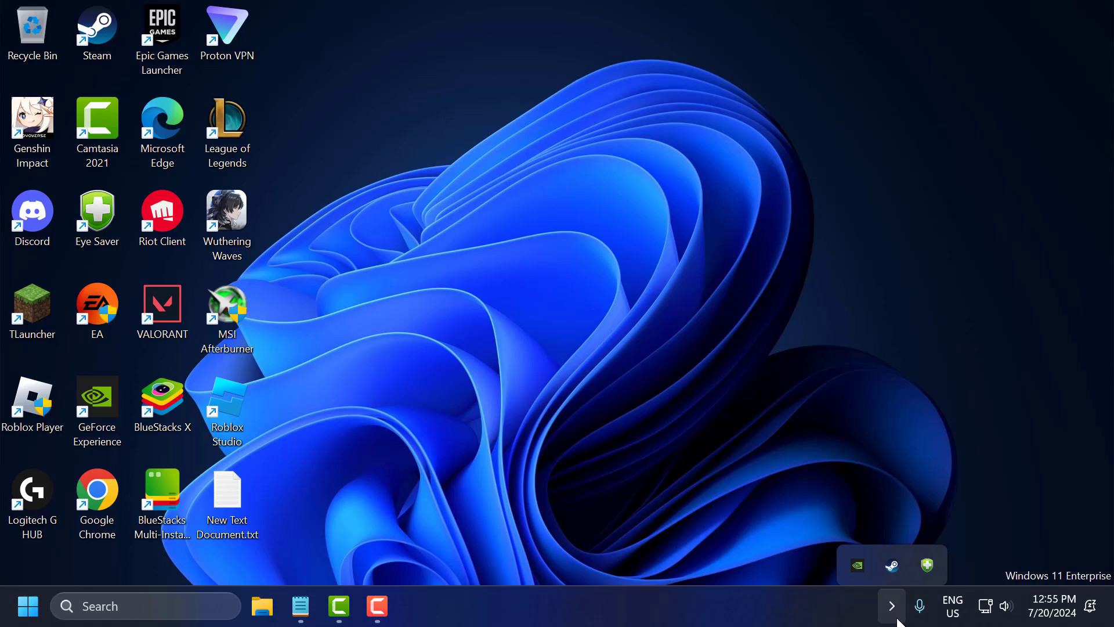
click(894, 553)
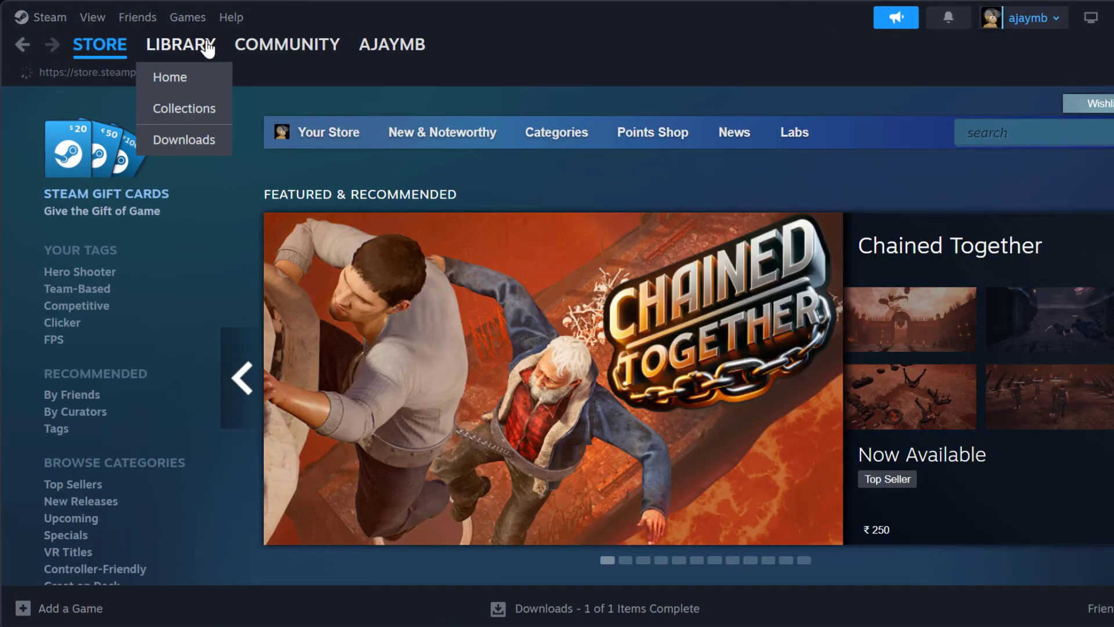
click(167, 41)
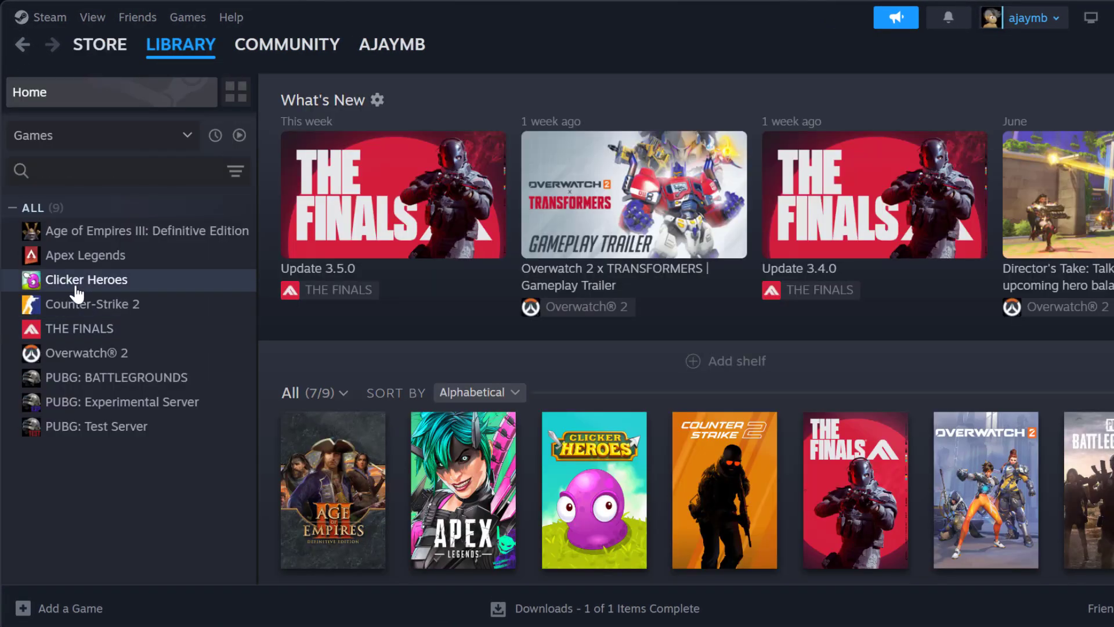
right_click(80, 279)
click(146, 427)
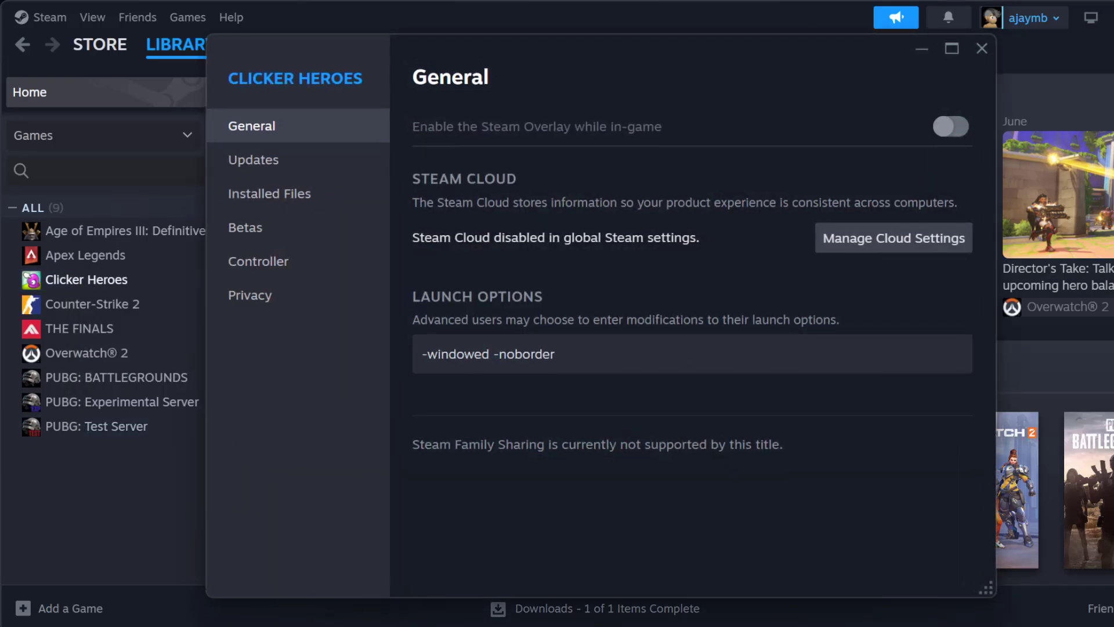
- Paste -fullscreen from the Notepad notes into the Clicker Heroes launch options
key(alt+Tab)
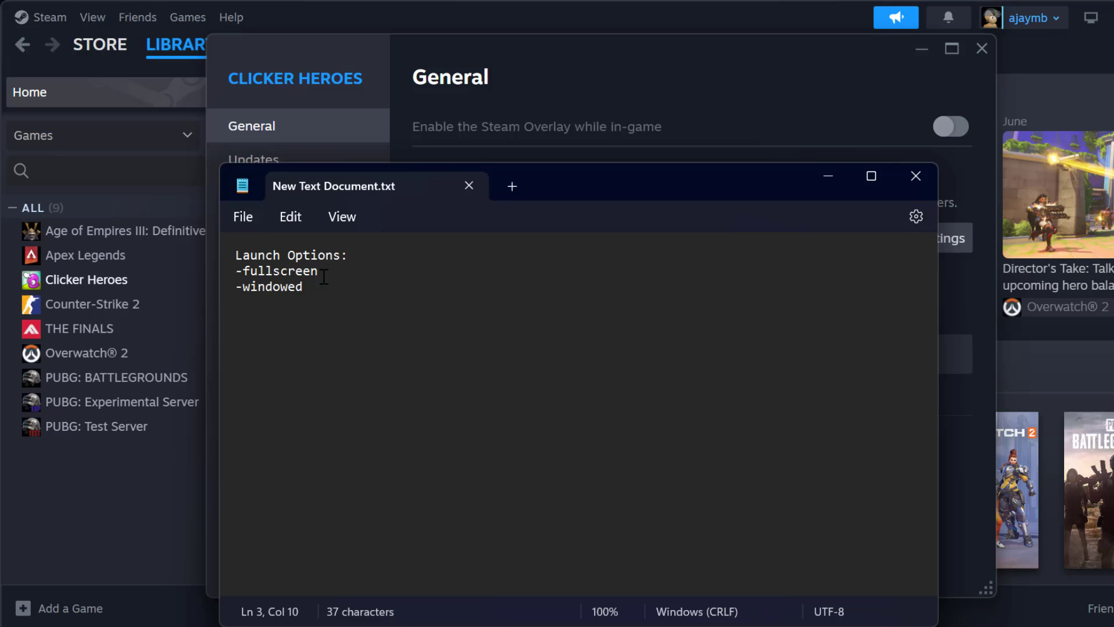
triple_click(324, 274)
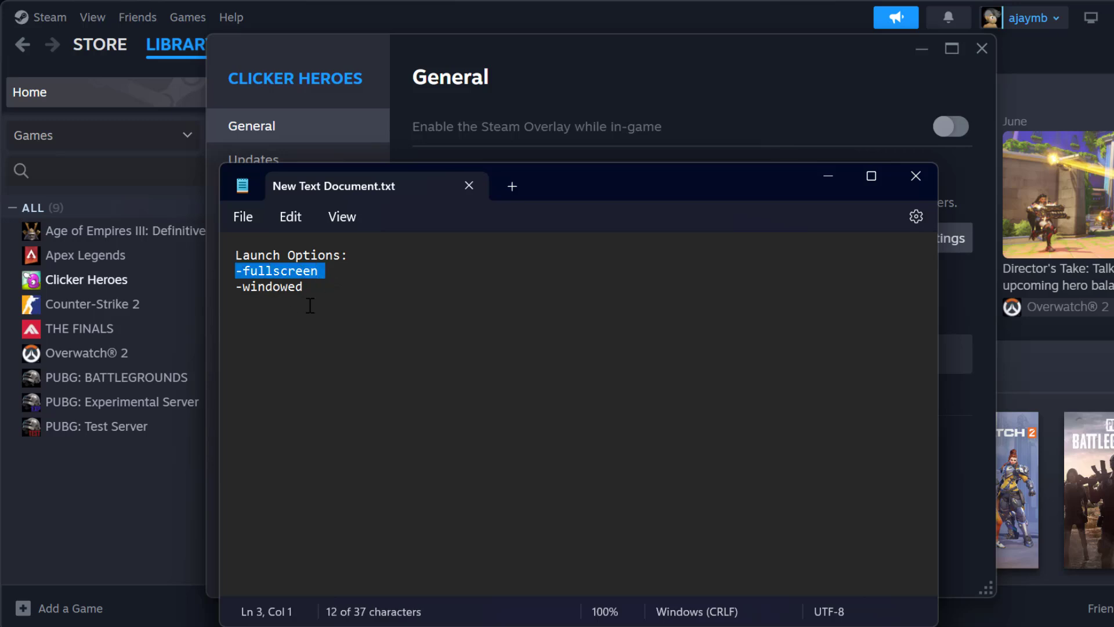
click(826, 179)
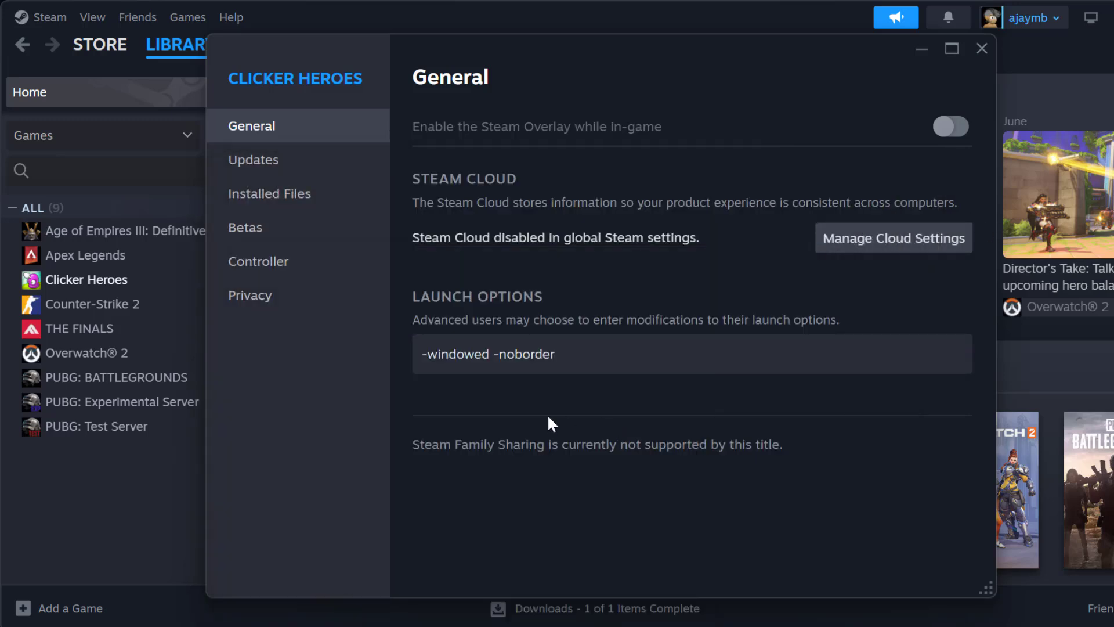
triple_click(586, 372)
text(-fullscreen)
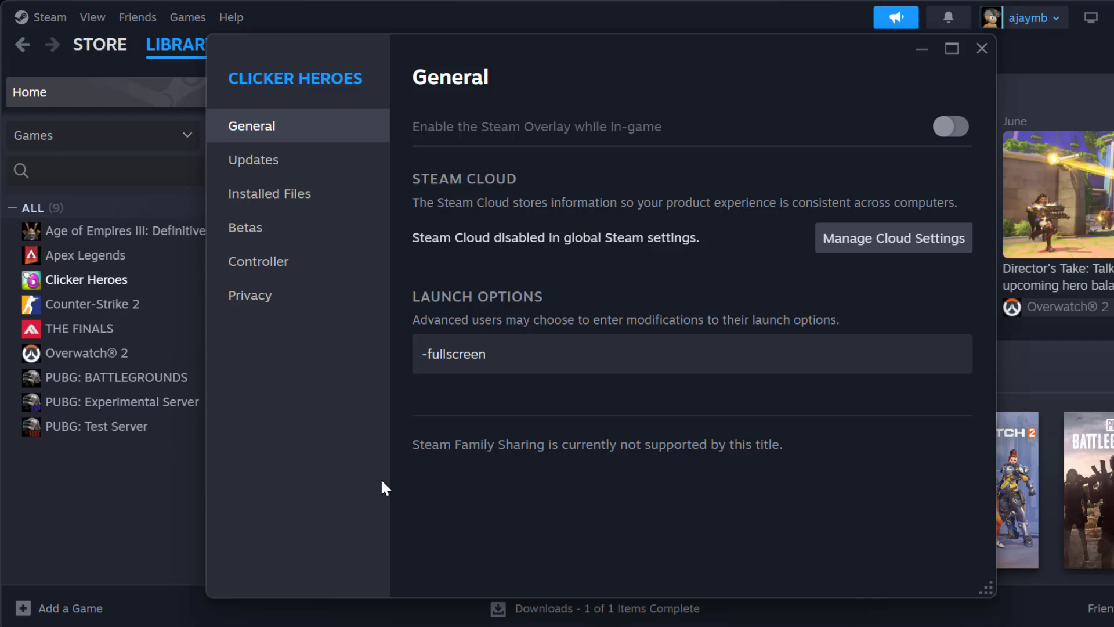
- Replace the launch options with -windowed from the notes and close the properties
key(alt+Tab)
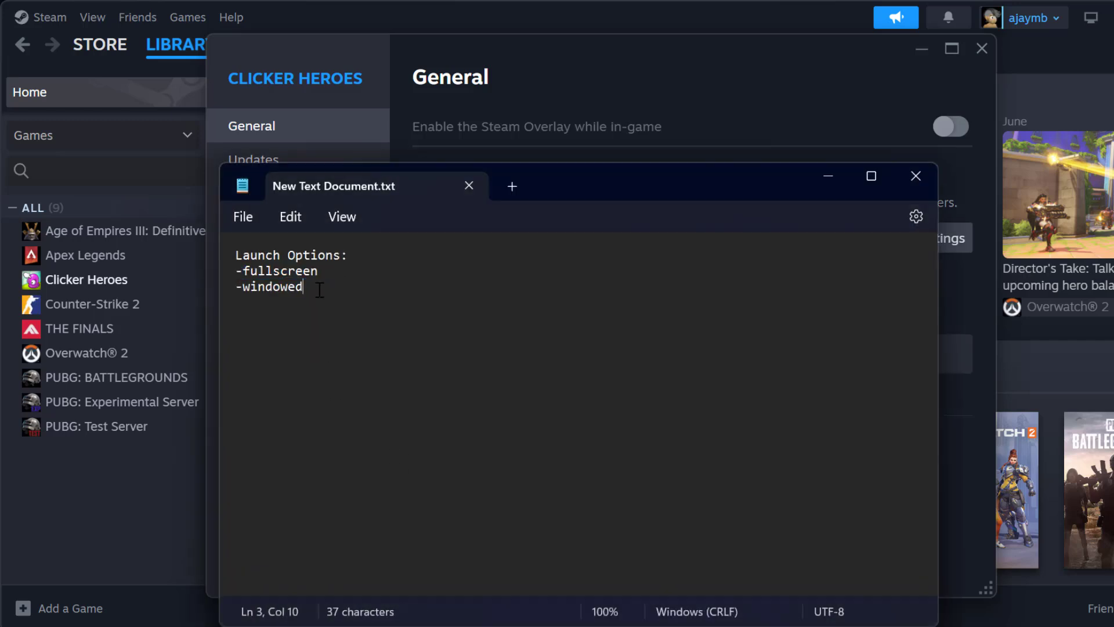
triple_click(318, 286)
key(ctrl+c)
click(827, 177)
click(542, 348)
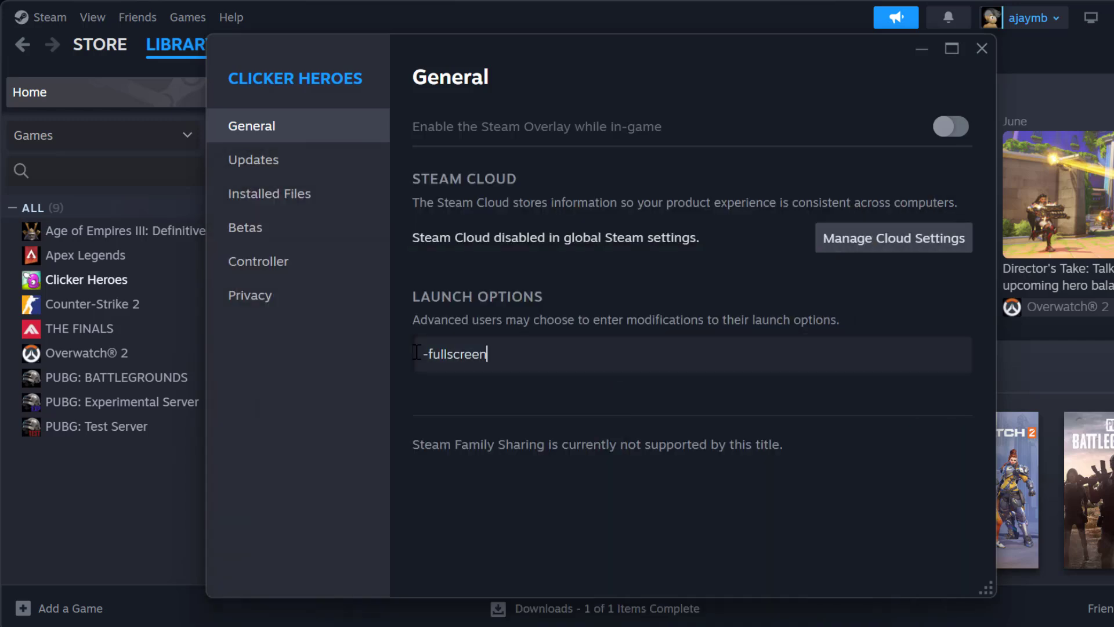
key(ctrl+a)
key(ctrl+v)
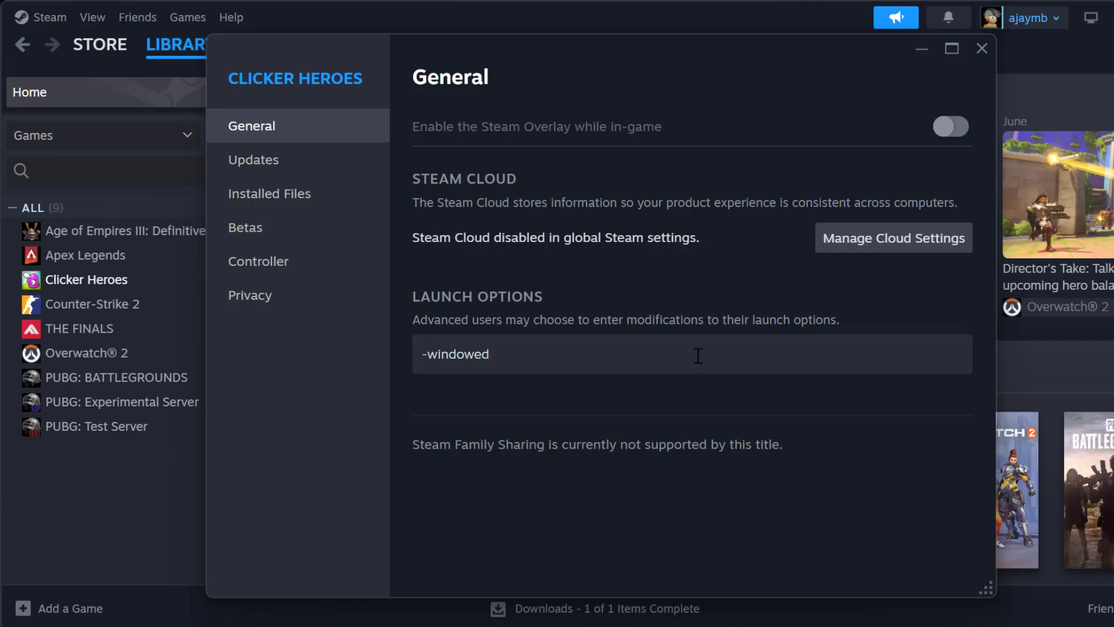
click(982, 49)
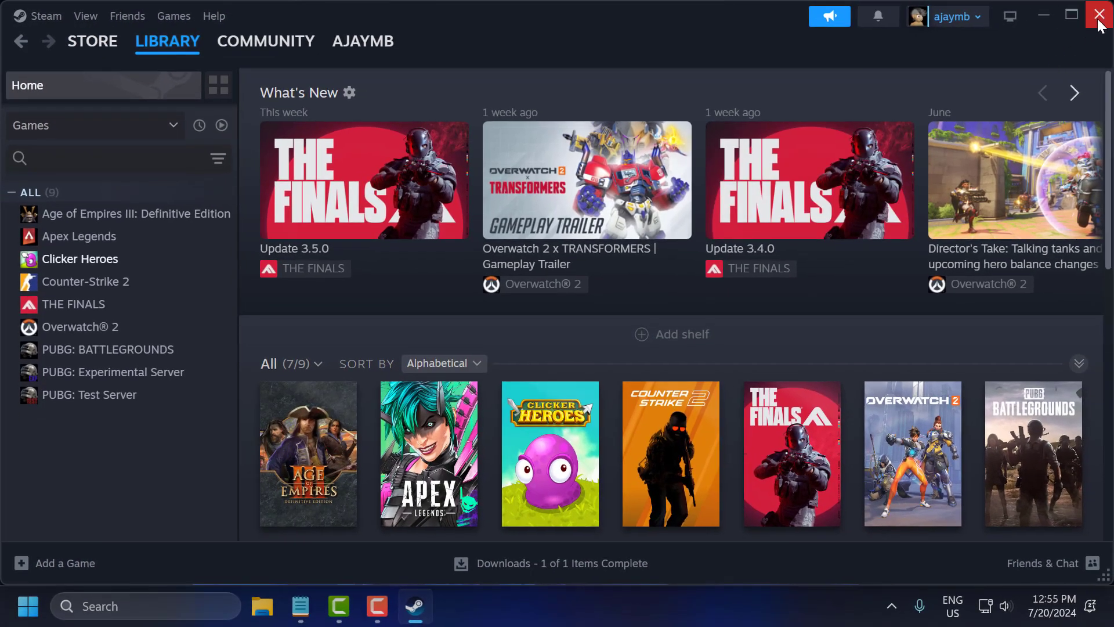
- Close the Steam window so only the Windows desktop remains
click(1111, 15)
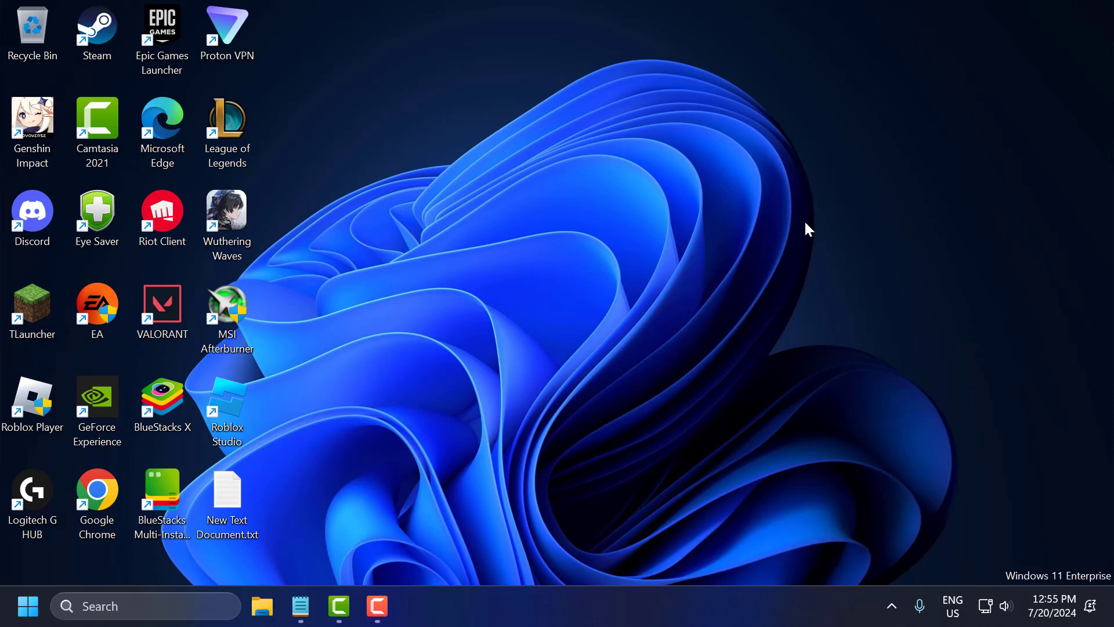